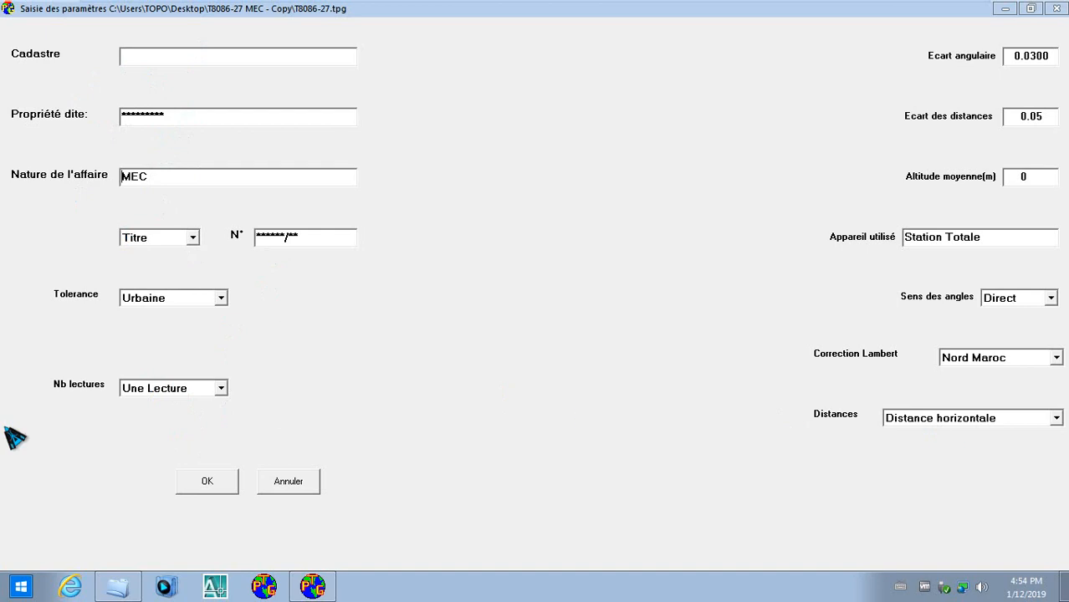
Leave the parameters unchanged and review the angle and distance observations recorded at stations (S24), SA and (ST)
left_click(283, 489)
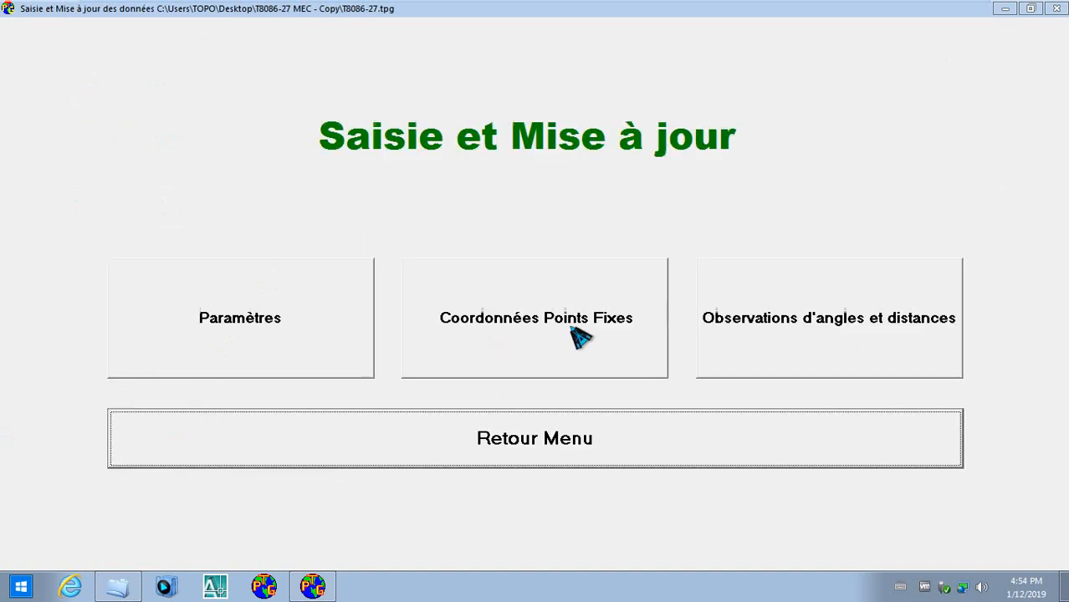
left_click(796, 337)
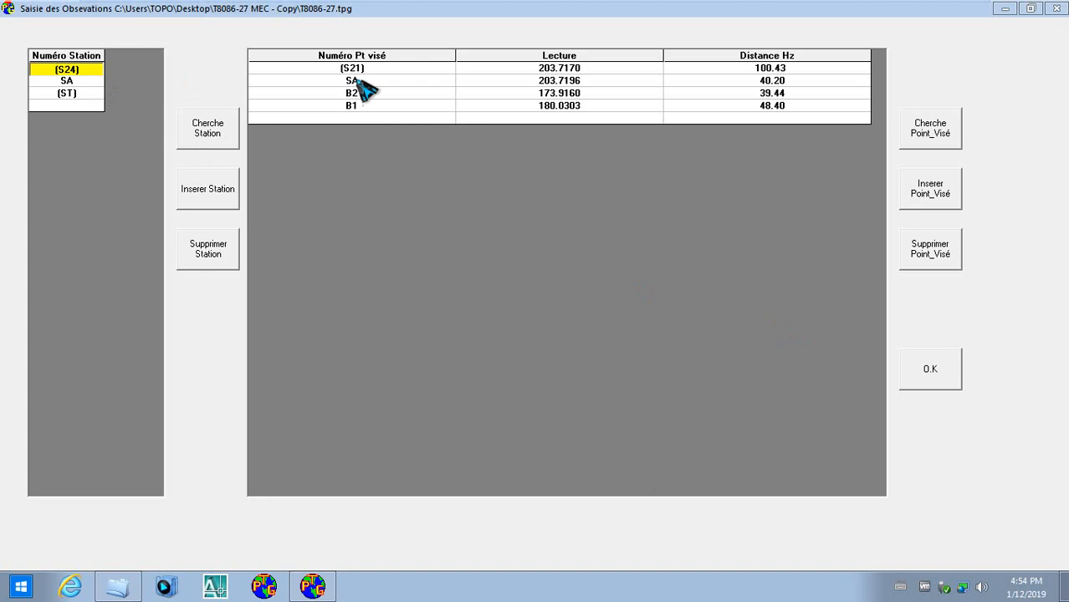
left_click(77, 80)
left_click(79, 93)
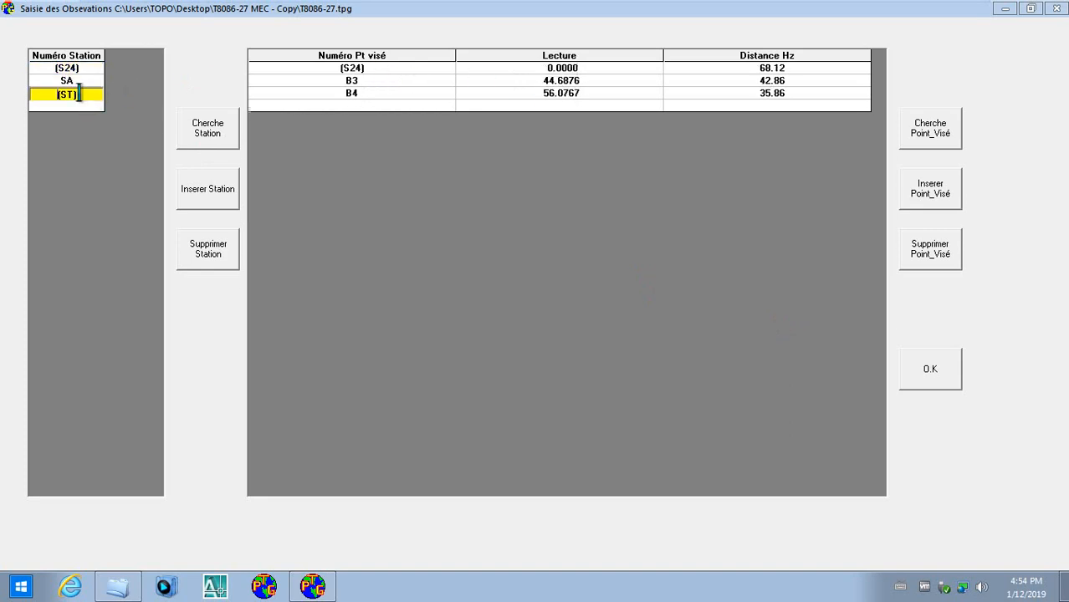
left_click(87, 70)
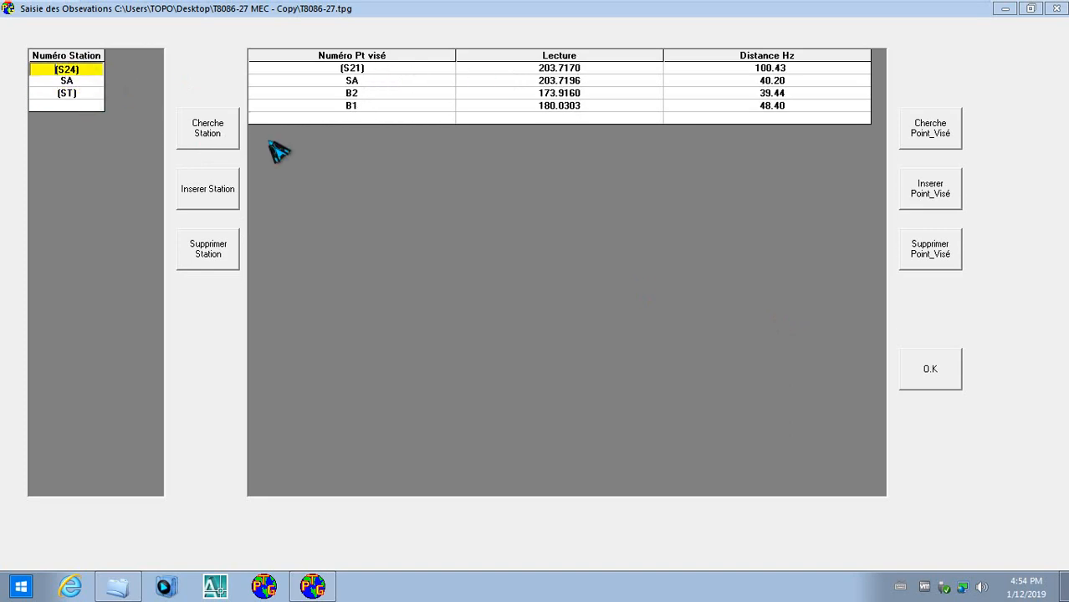
left_click(947, 366)
Review the fixed point coordinates, and return to the entry and calculation menu
left_click(544, 343)
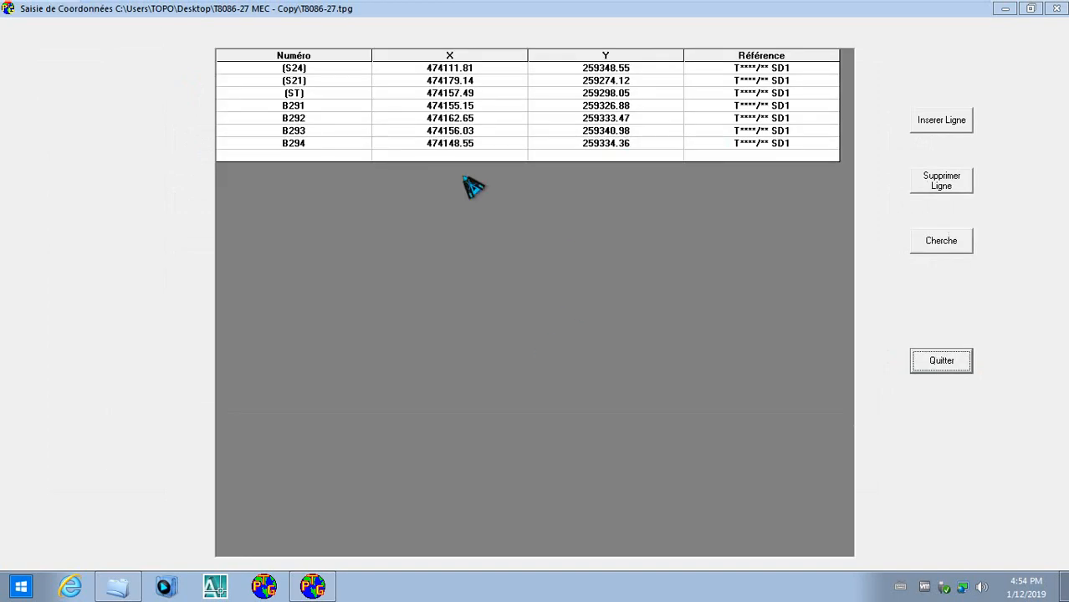
left_click(309, 69)
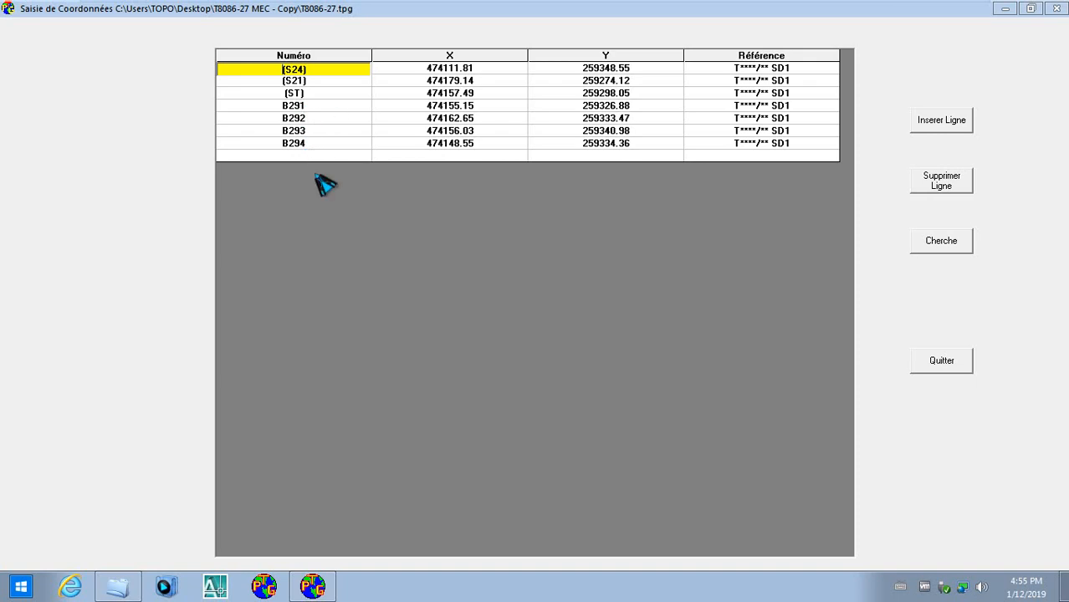
left_click(961, 366)
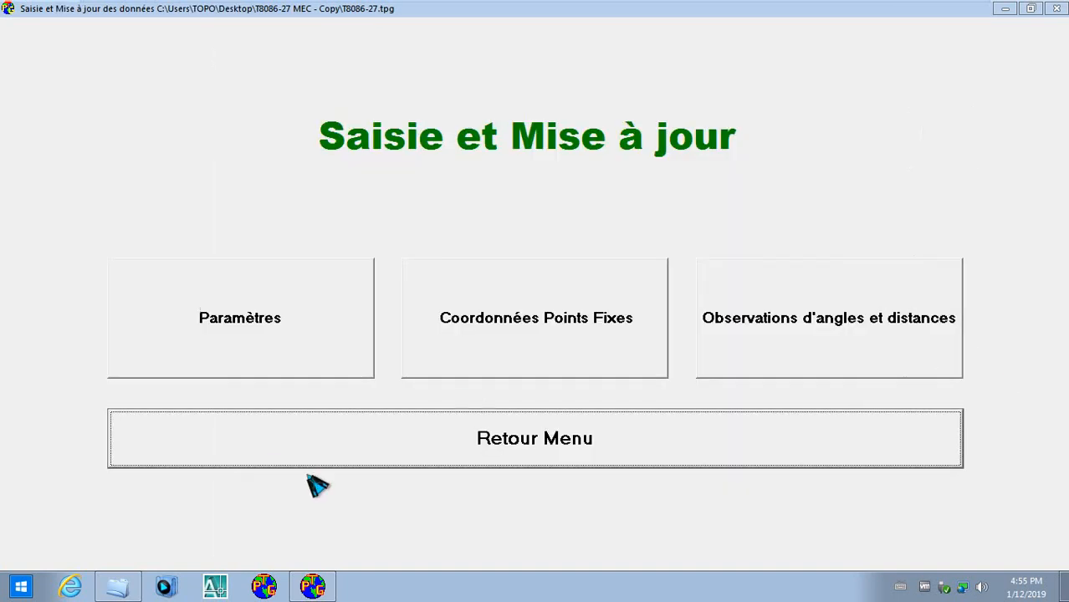
left_click(316, 456)
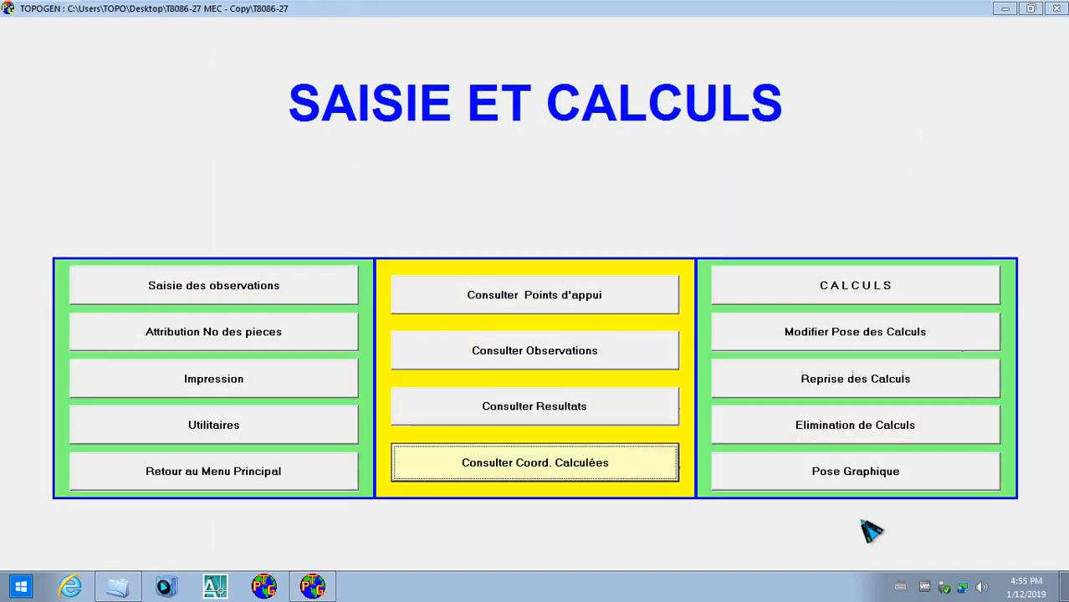
Open the graphical calculation view and display the point numbers beside the plotted points
left_click(751, 483)
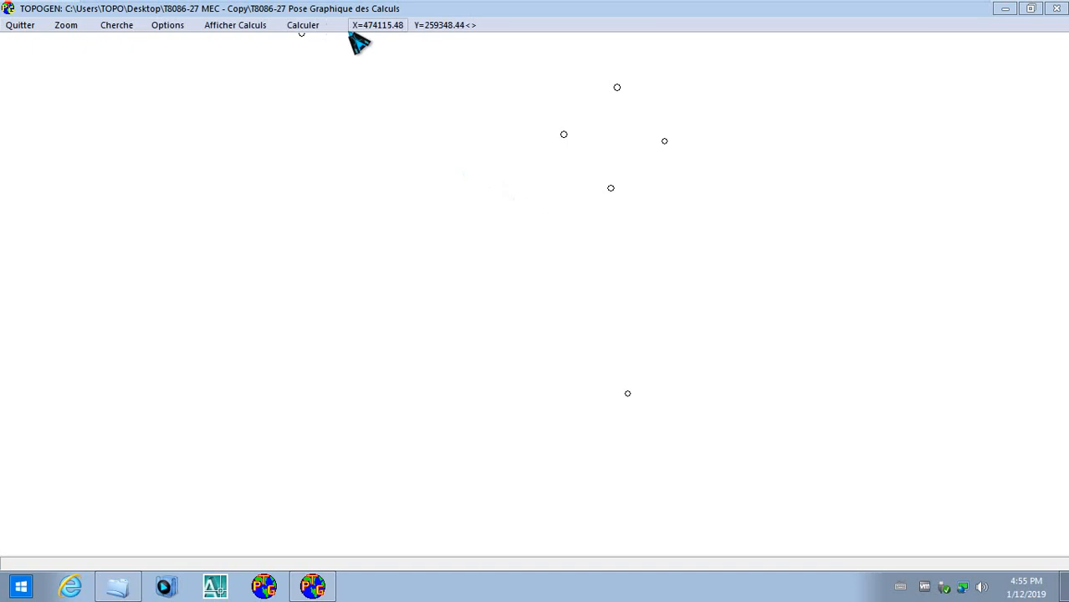
left_click(302, 27)
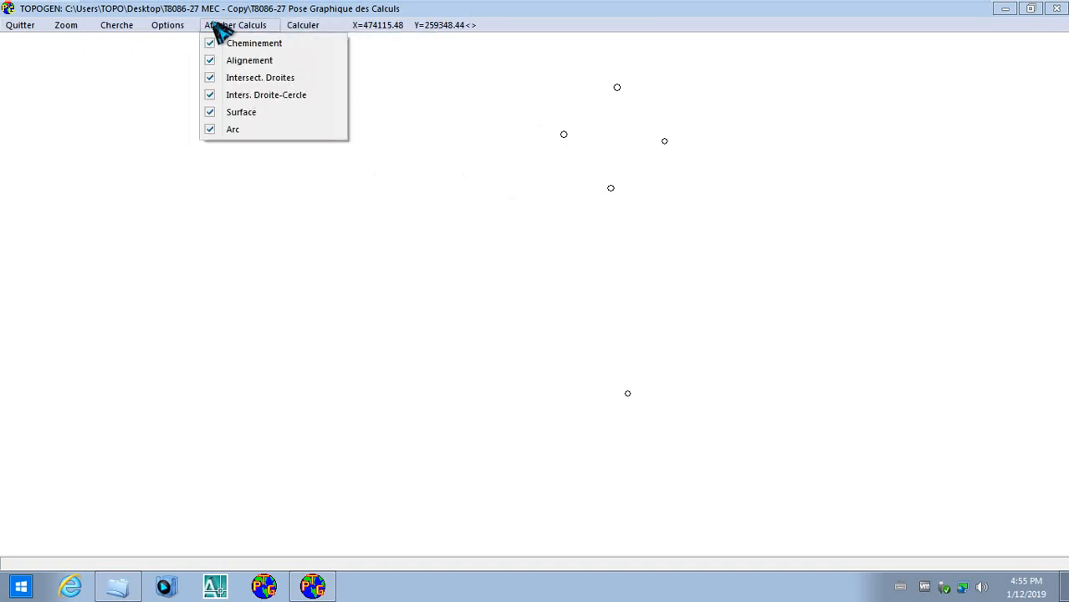
mouse_move(194, 27)
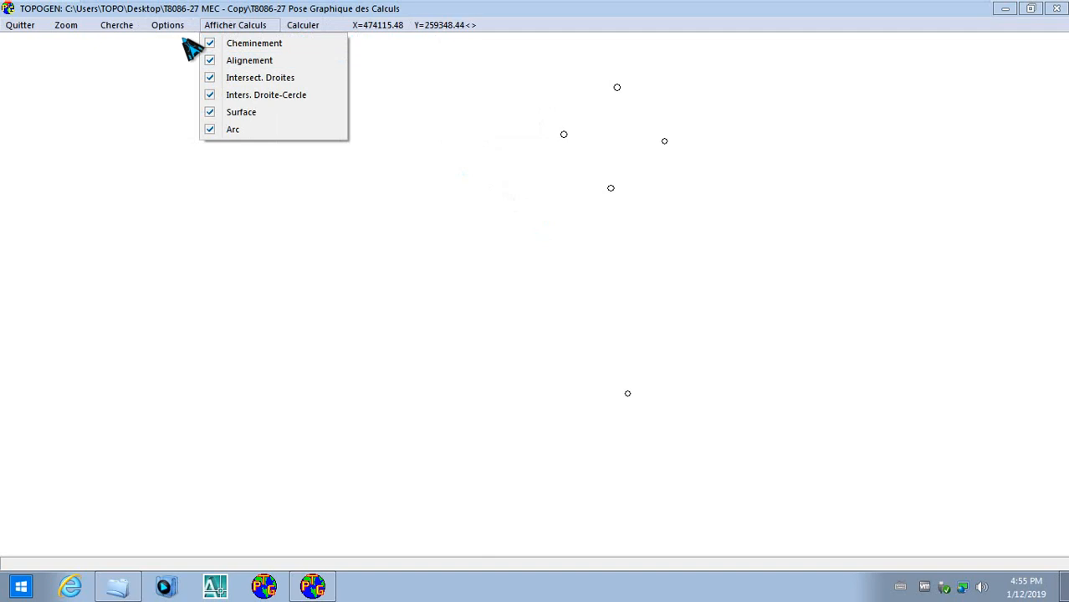
left_click(190, 60)
Calculate the surface of the contour B294, B293, B292, B291 without a lot designation, save it and leave the graphical view
mouse_move(303, 27)
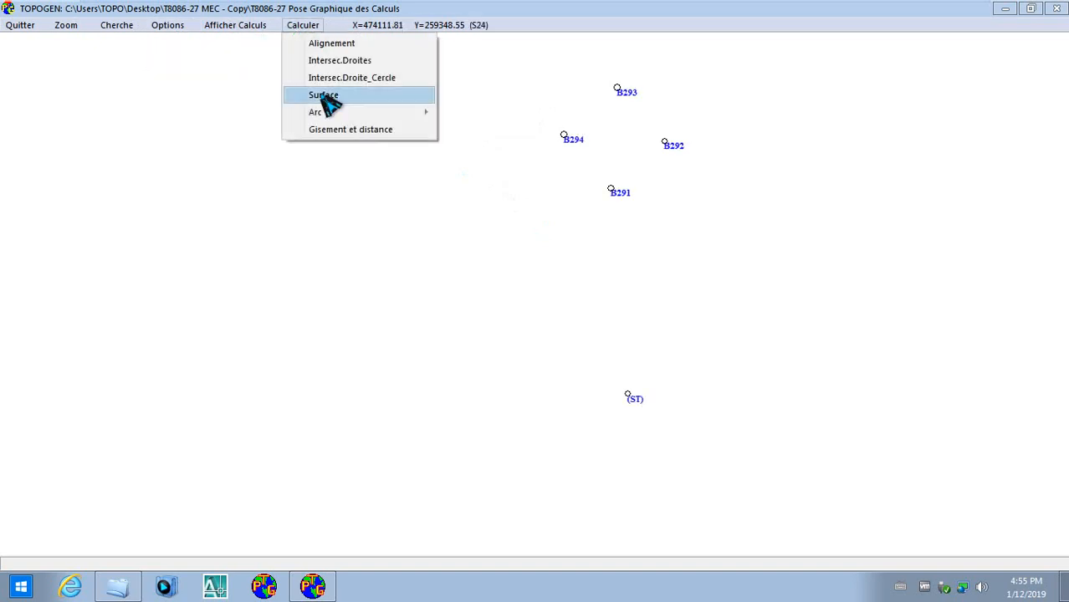
left_click(330, 97)
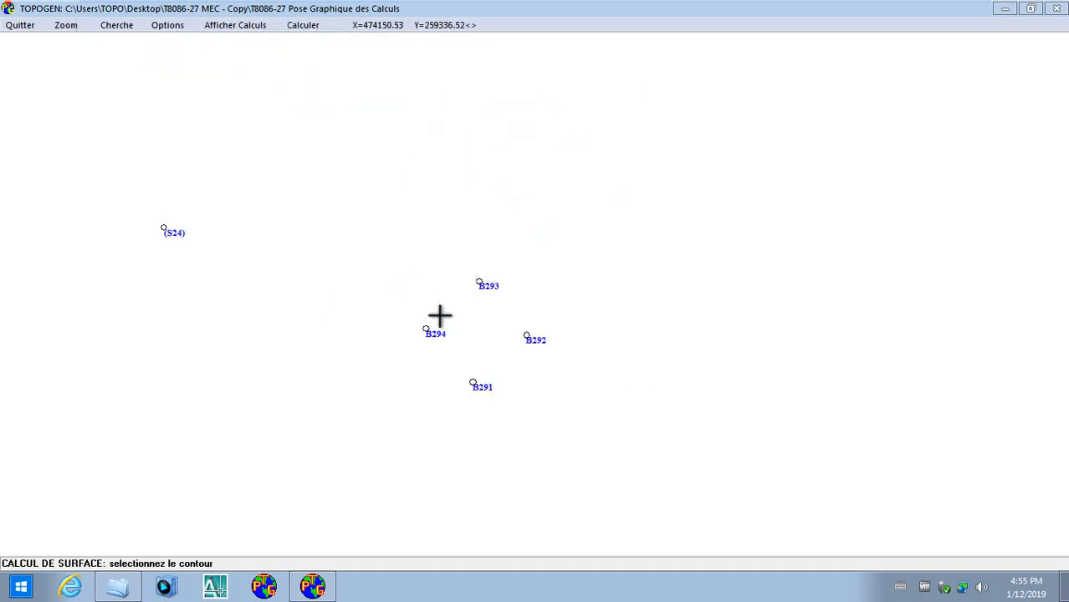
left_click(425, 330)
left_click(479, 283)
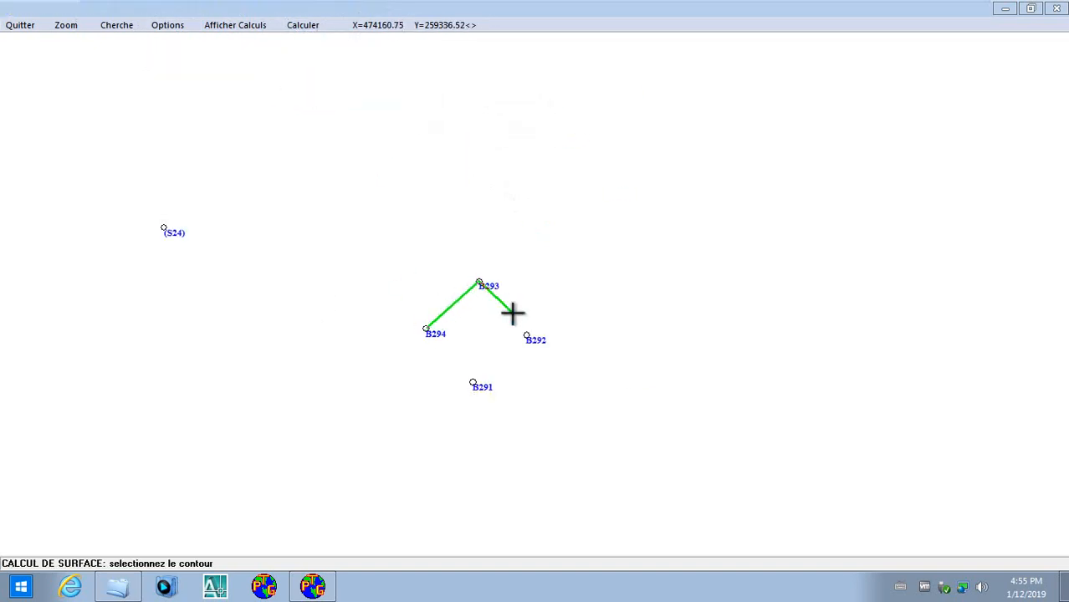
left_click(526, 337)
left_click(475, 382)
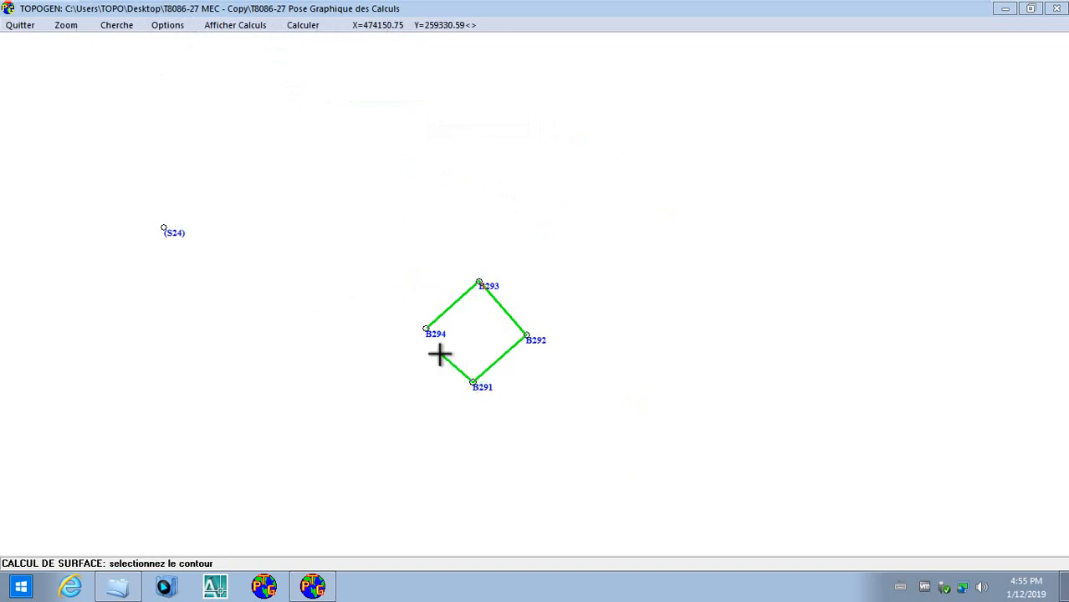
left_click(426, 330)
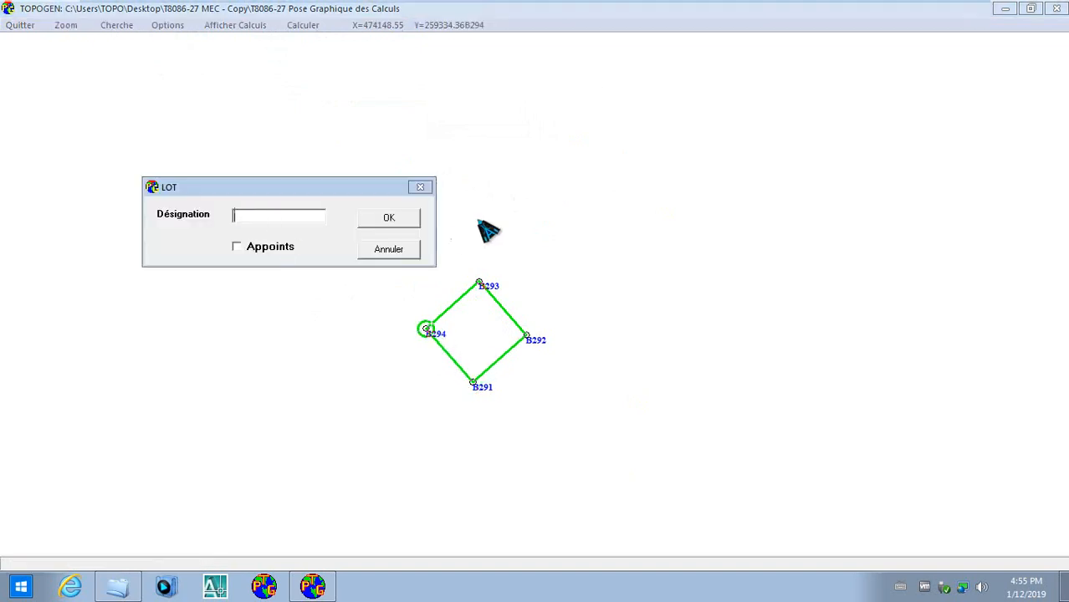
left_click(410, 219)
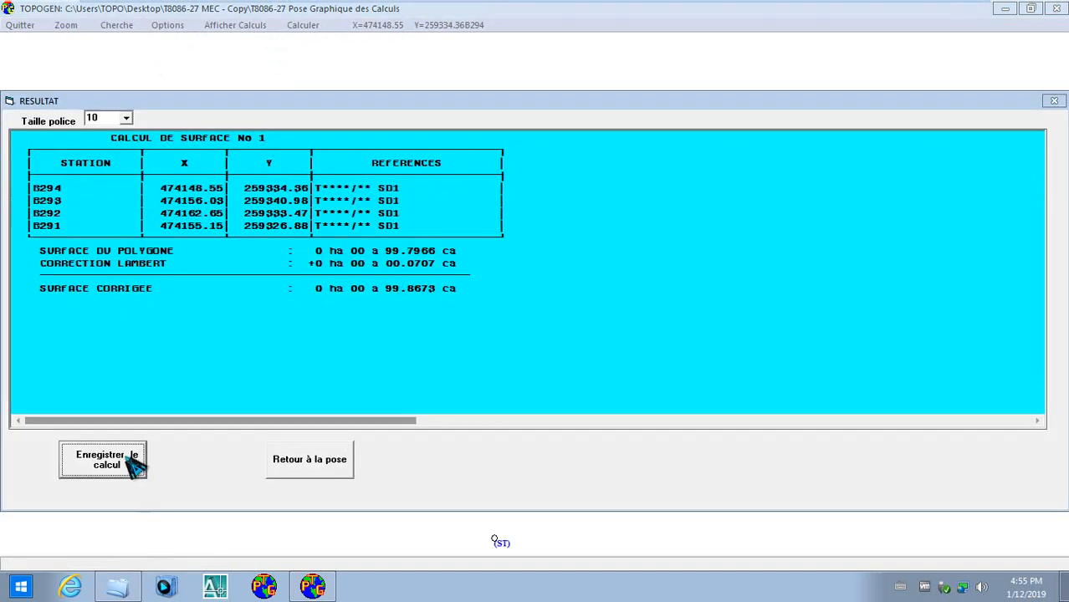
left_click(131, 460)
left_click(24, 30)
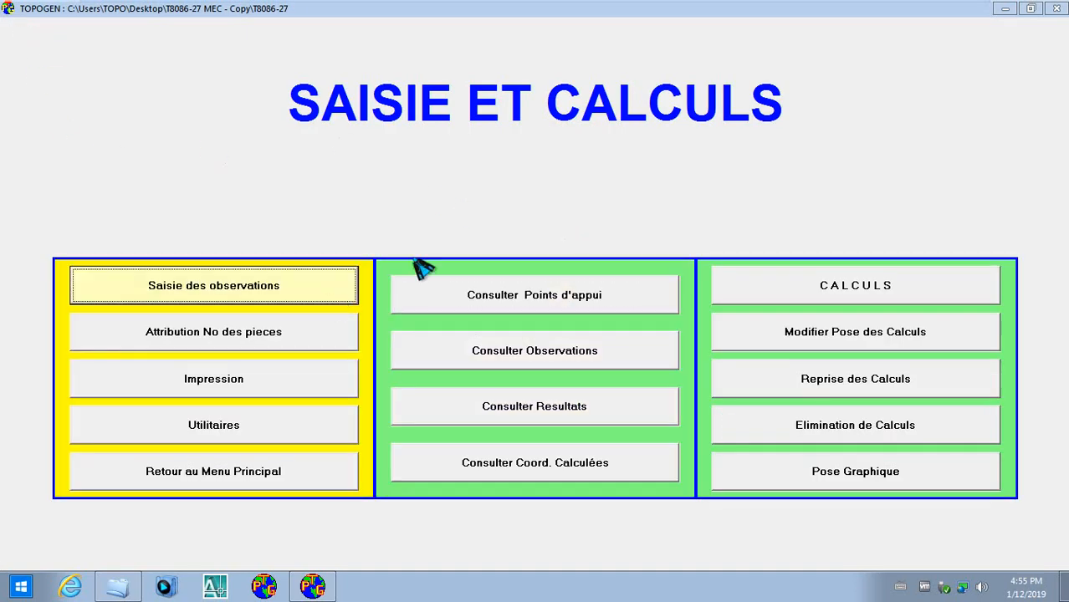
Start an alignment calculation with the alignment bearing set to "à Calculer"
left_click(875, 290)
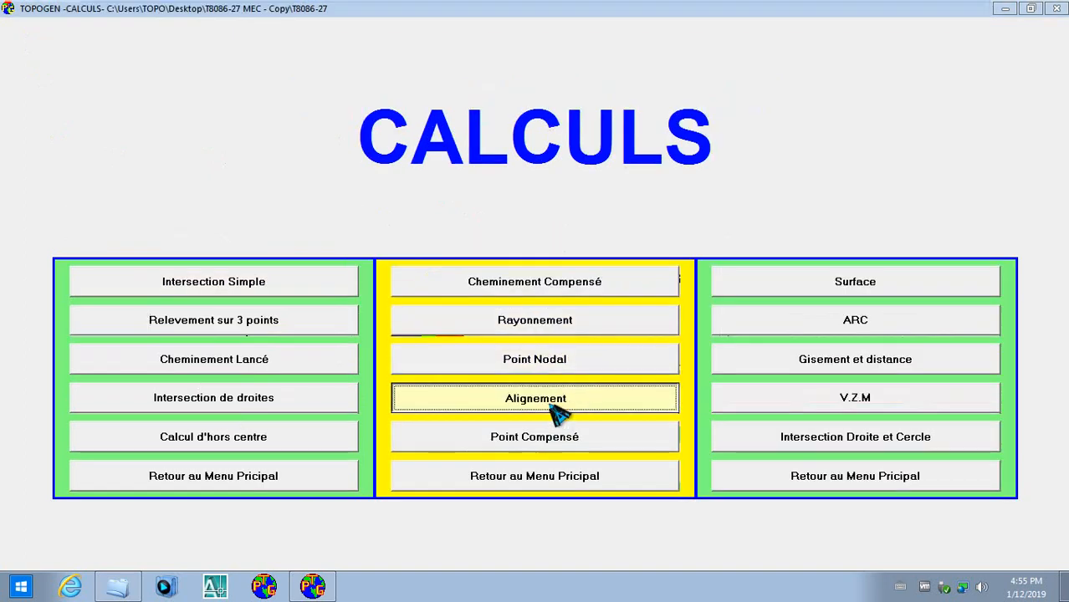
left_click(556, 408)
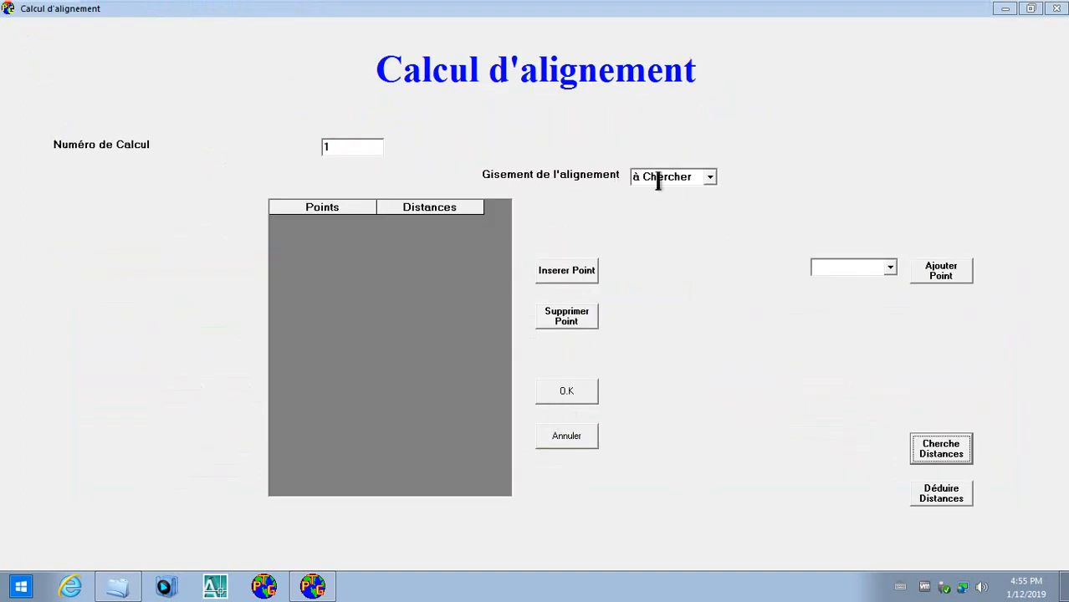
left_click(709, 177)
left_click(692, 194)
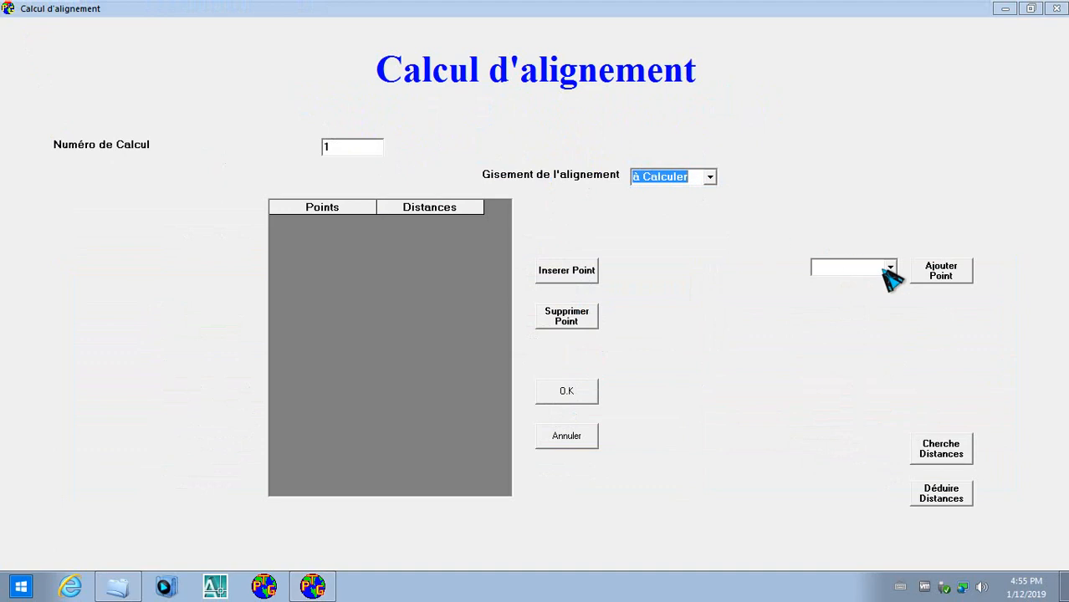
Add the points (S24), SA and (S21) to the alignment in that order
left_click(889, 268)
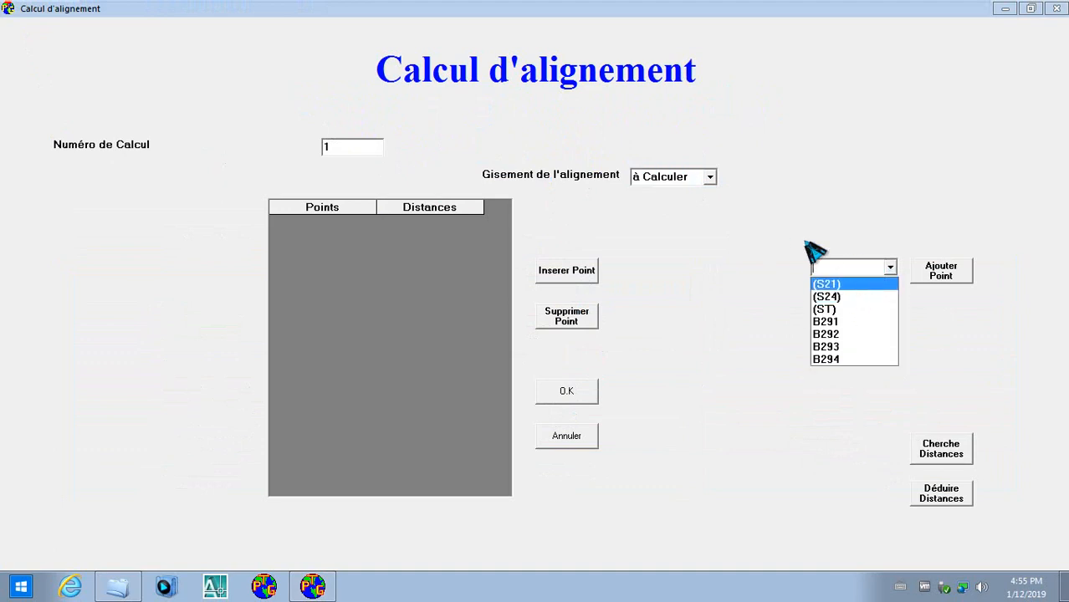
mouse_move(590, 1)
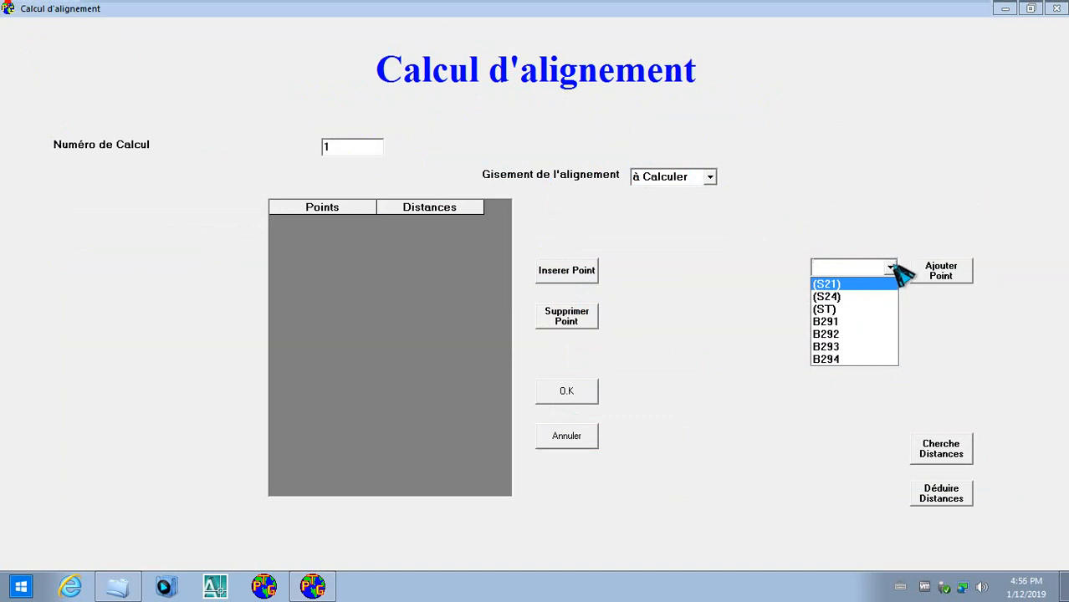
left_click(859, 297)
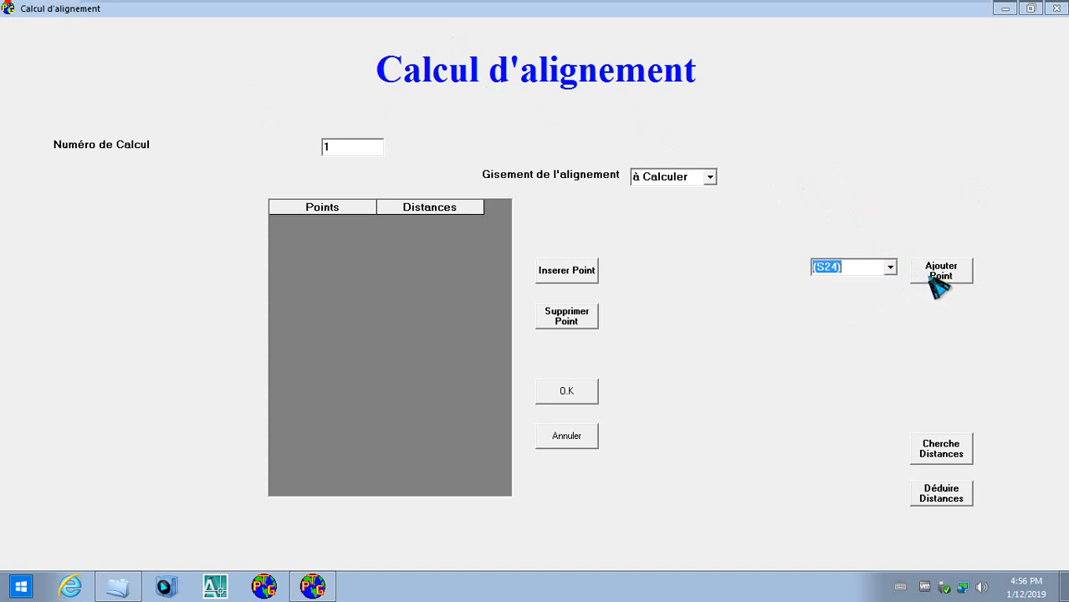
left_click(915, 274)
left_click(867, 266)
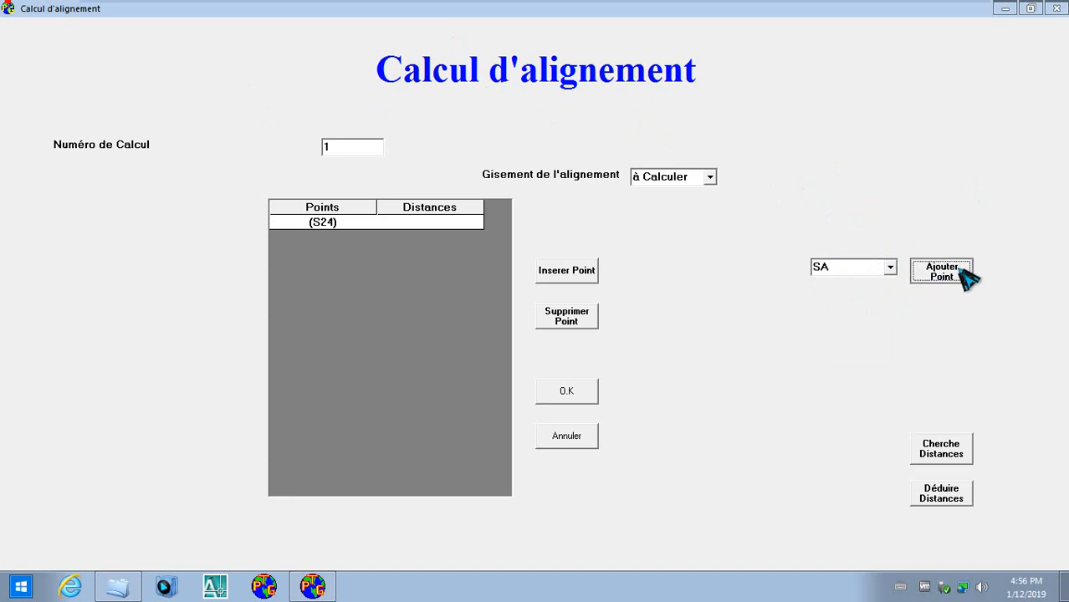
left_click(913, 273)
left_click(890, 268)
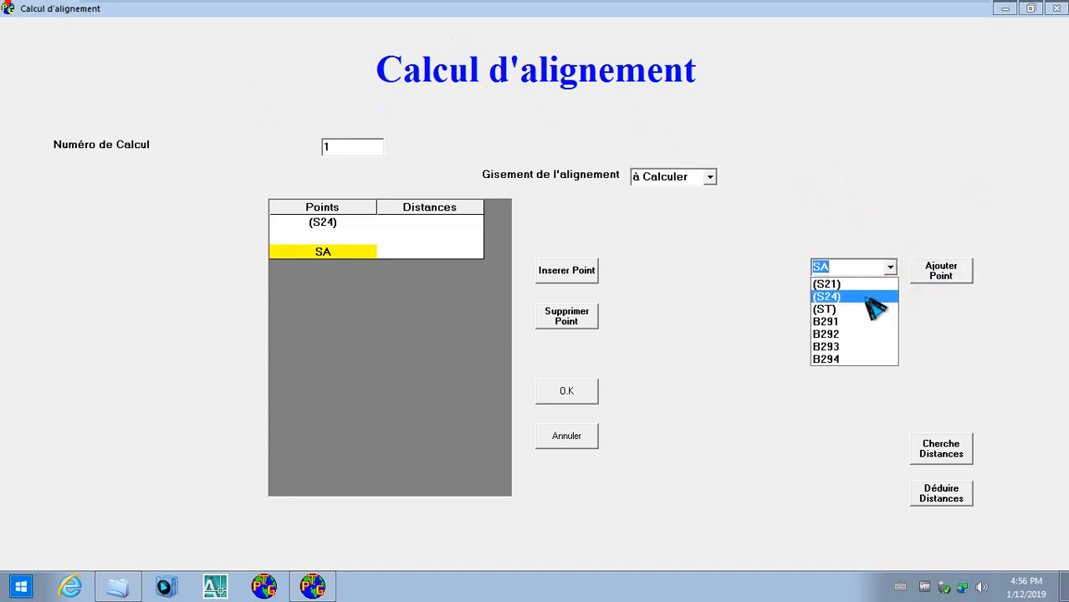
left_click(862, 284)
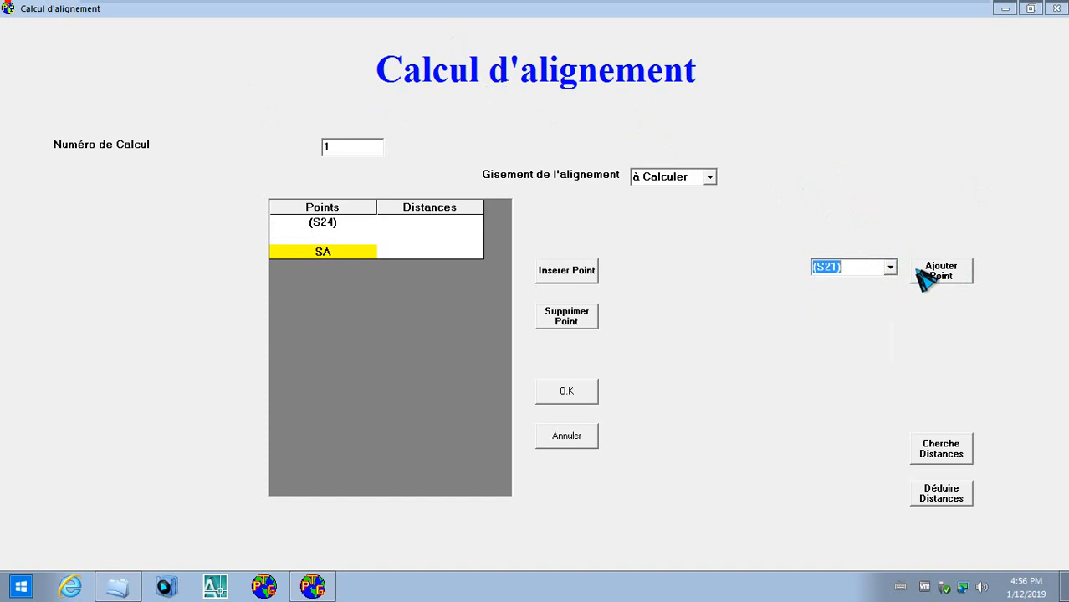
left_click(941, 271)
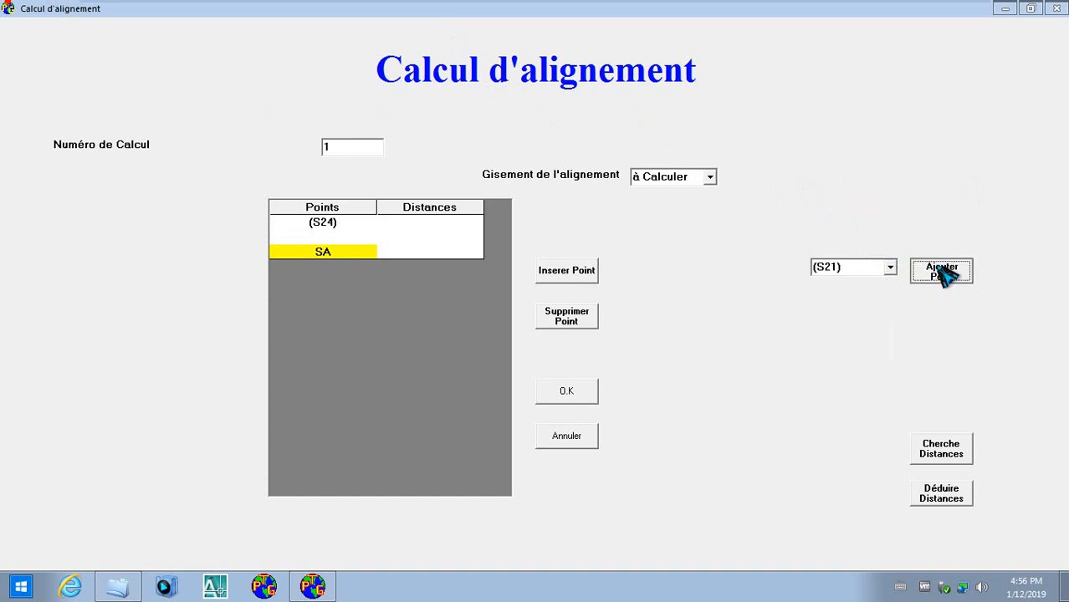
Retrieve the observed distances for the alignment and set the SA to (S21) distance to 60.23
left_click(952, 495)
left_click(950, 460)
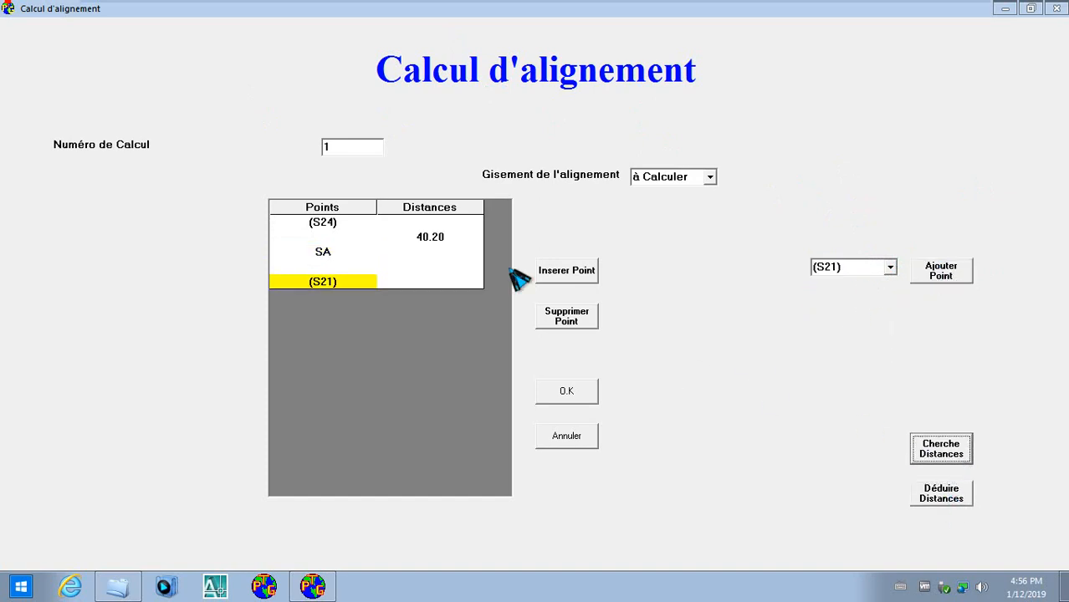
left_click(459, 265)
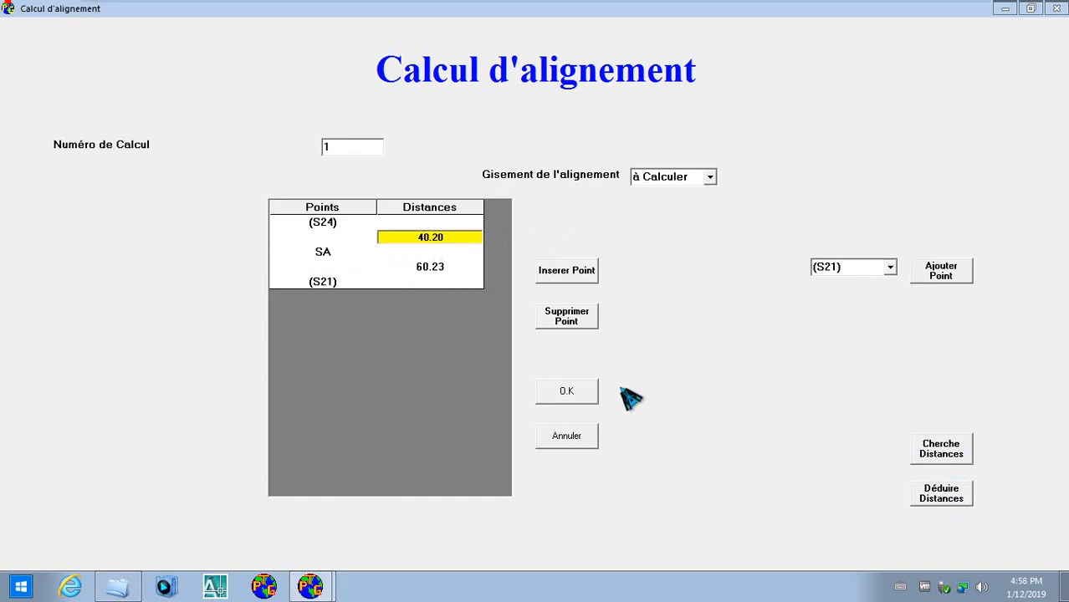
Compute the alignment, save the calculation and leave the alignment form
left_click(560, 394)
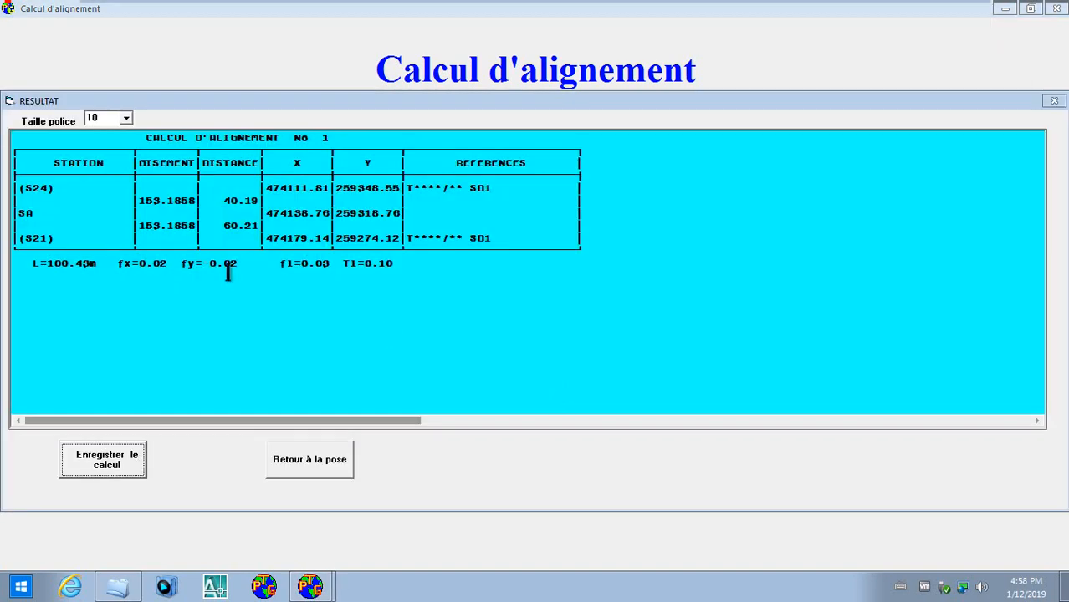
left_click(102, 461)
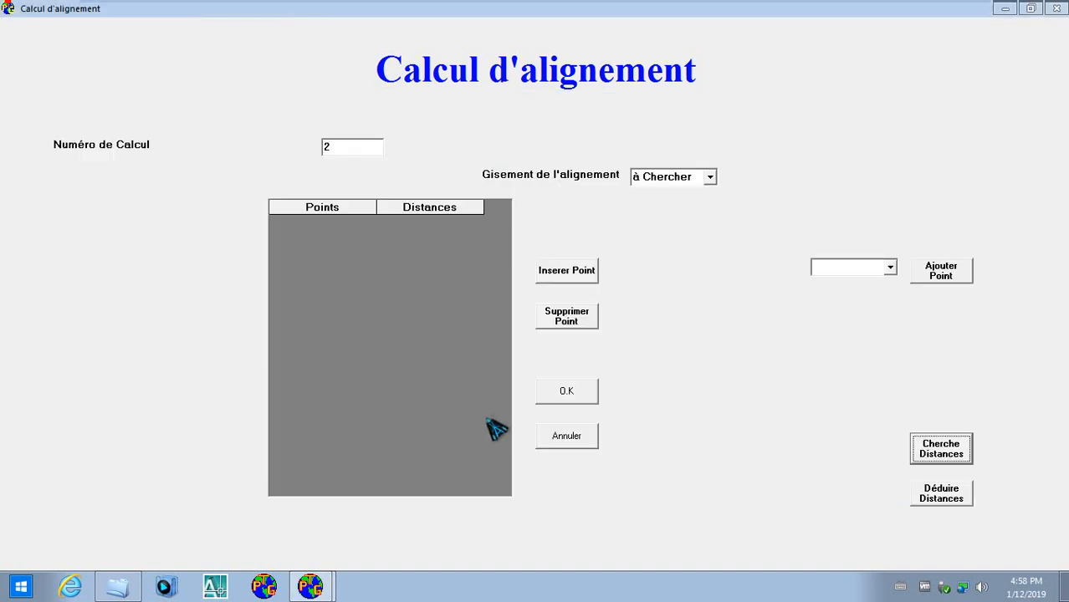
left_click(573, 444)
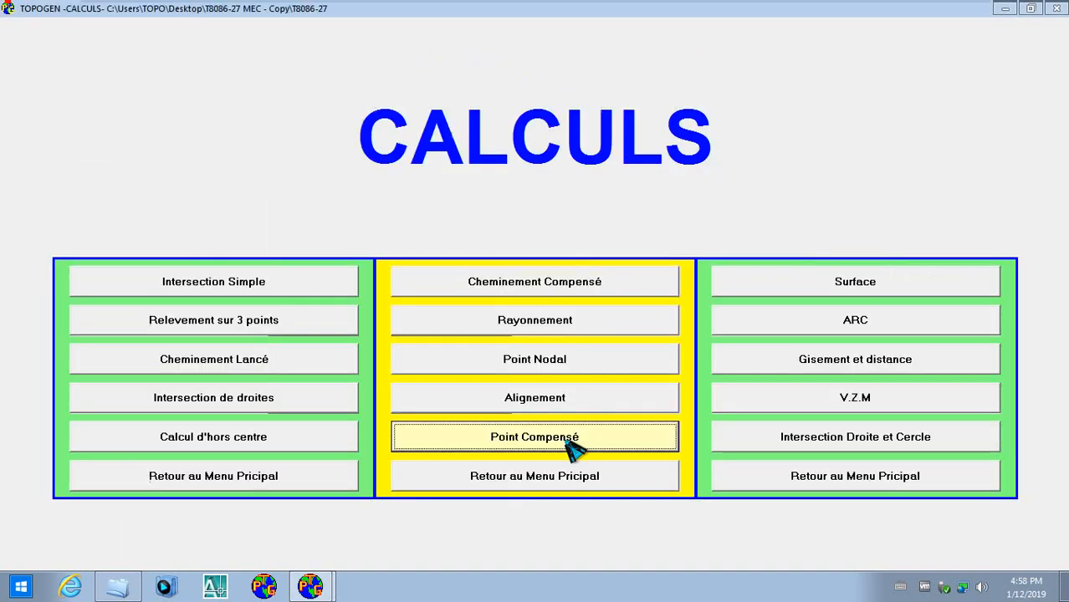
Start a radiation calculation from station (S24) with starting reference (S21) and remove SA from the sighted points
left_click(516, 318)
left_click(734, 142)
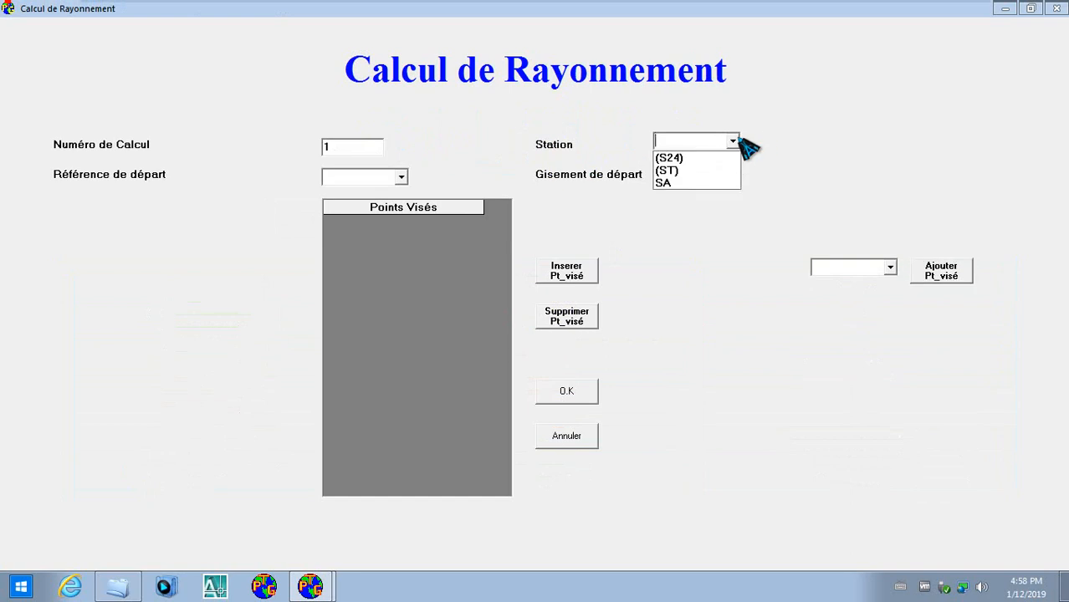
left_click(690, 158)
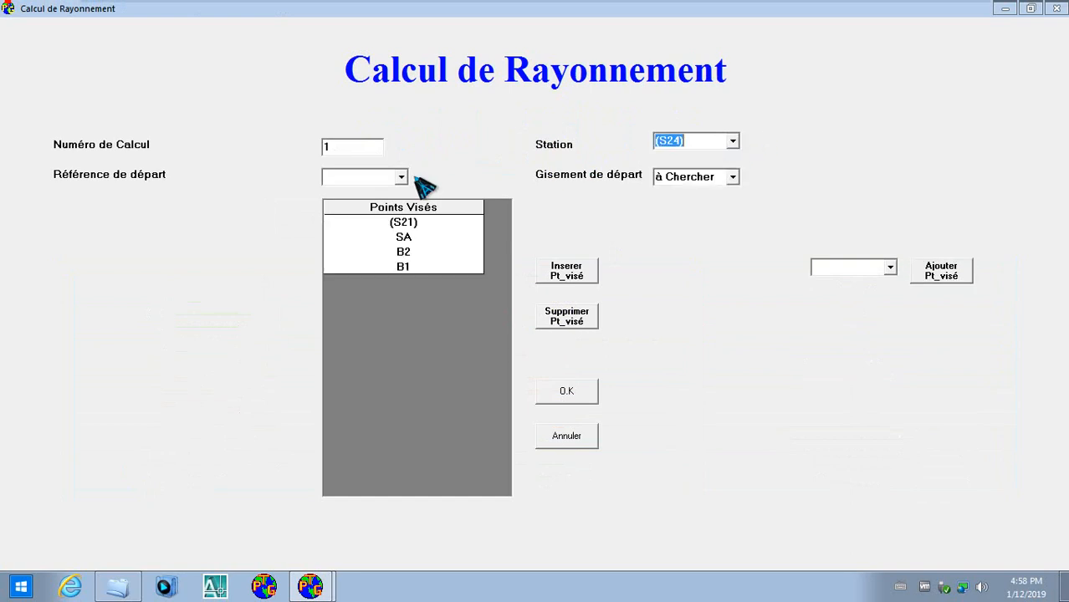
left_click(403, 179)
left_click(373, 193)
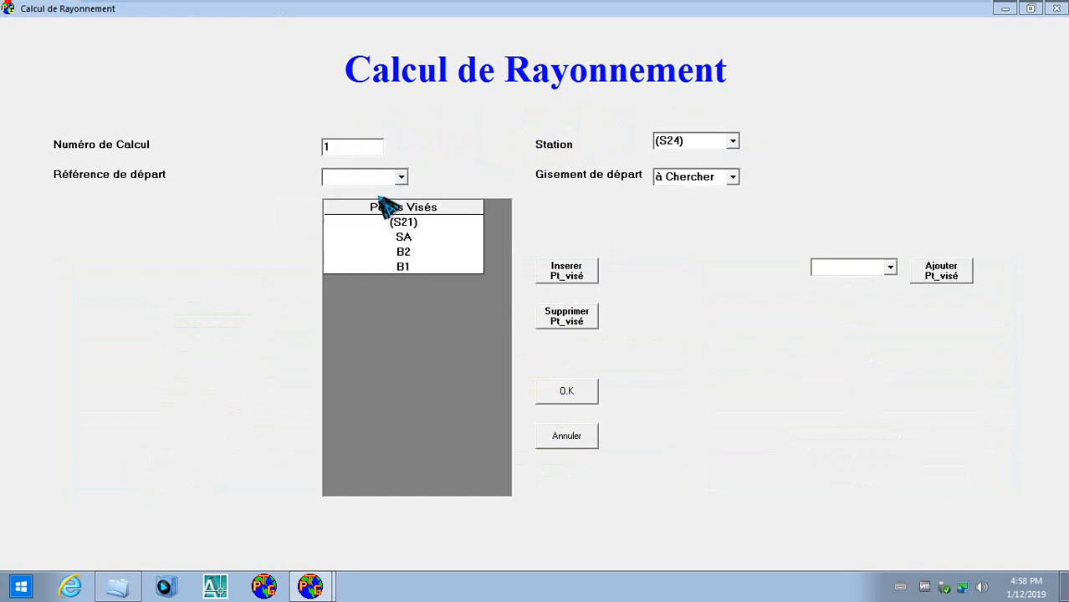
left_click(425, 224)
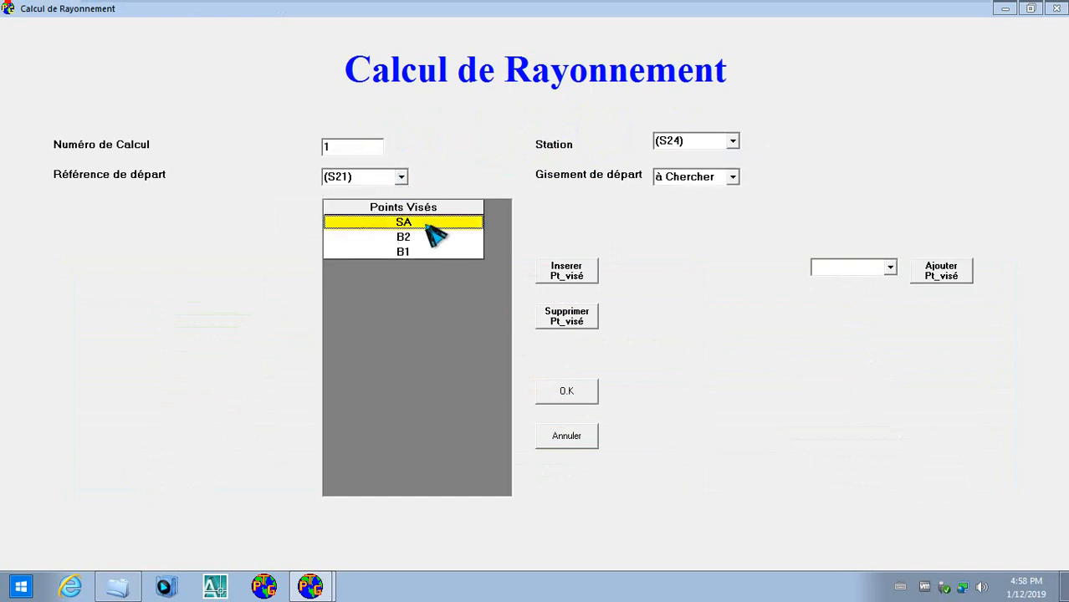
left_click(575, 326)
Set the starting bearing to "à Calculer", then compute and save the radiation from (S24)
left_click(733, 178)
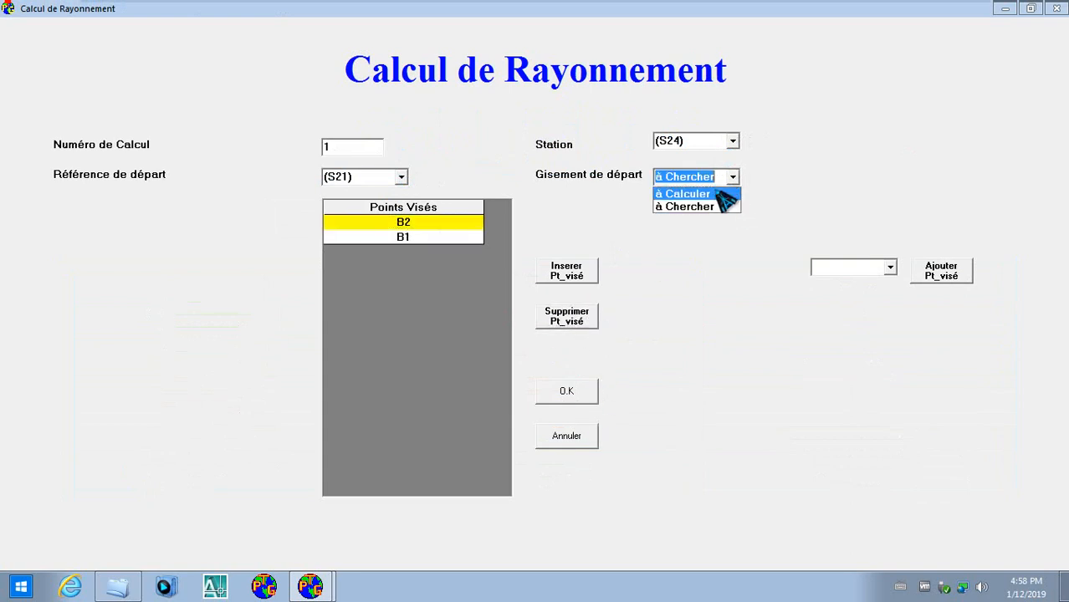
left_click(719, 194)
left_click(569, 390)
left_click(138, 465)
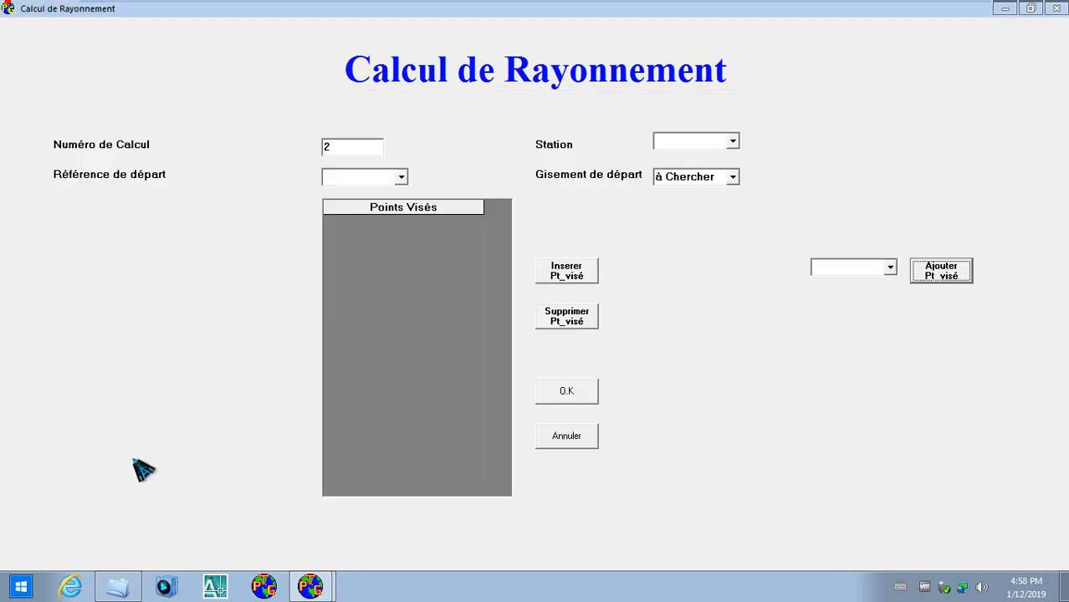
Compute and save a radiation calculation from station SA with starting reference (S24) and starting bearing "à Calculer"
left_click(733, 142)
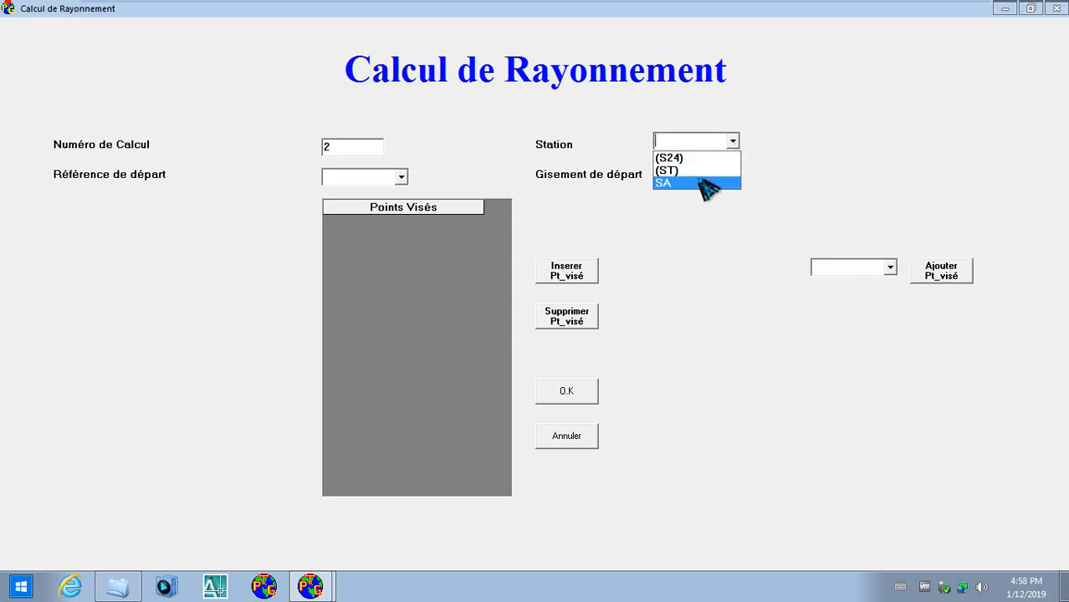
left_click(700, 182)
left_click(402, 177)
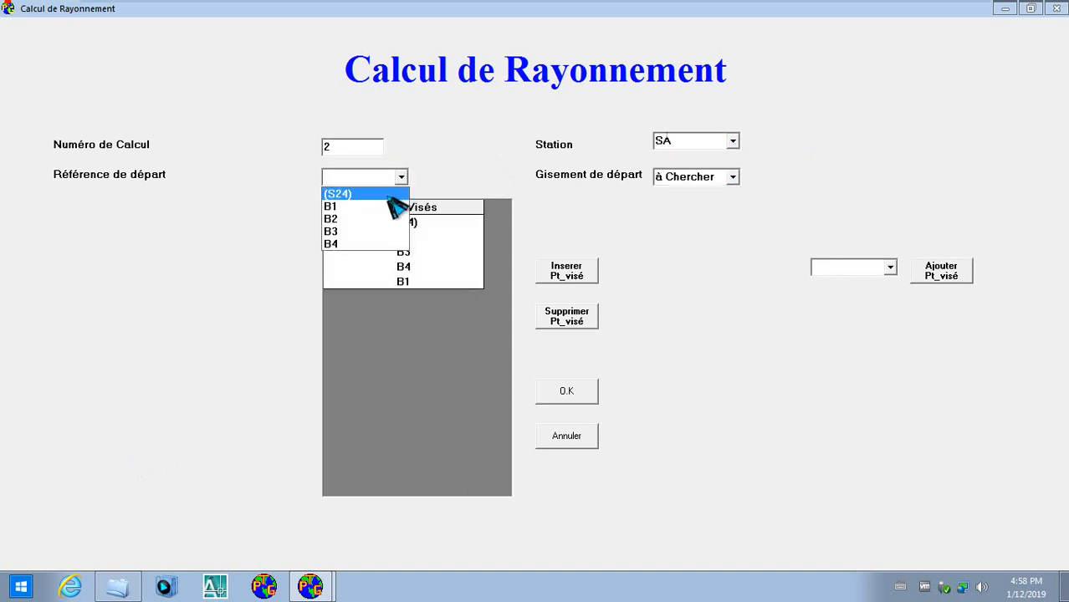
left_click(403, 189)
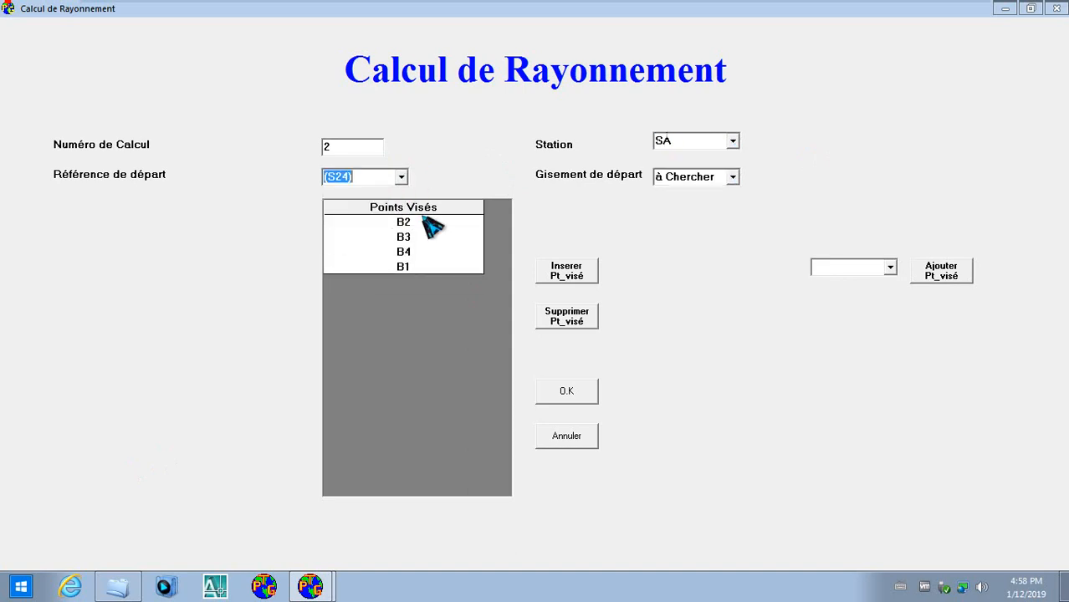
left_click(733, 176)
left_click(694, 201)
left_click(573, 395)
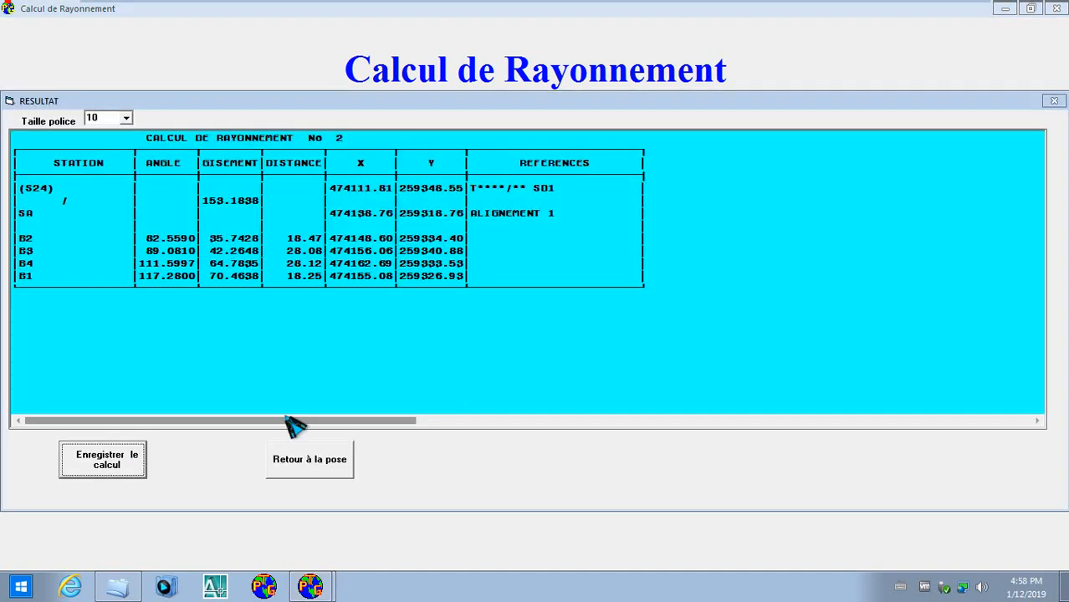
left_click(102, 458)
Compute and save a radiation from station (ST) with reference (S24) and starting bearing "à Calculer", then leave the radiation form
left_click(732, 141)
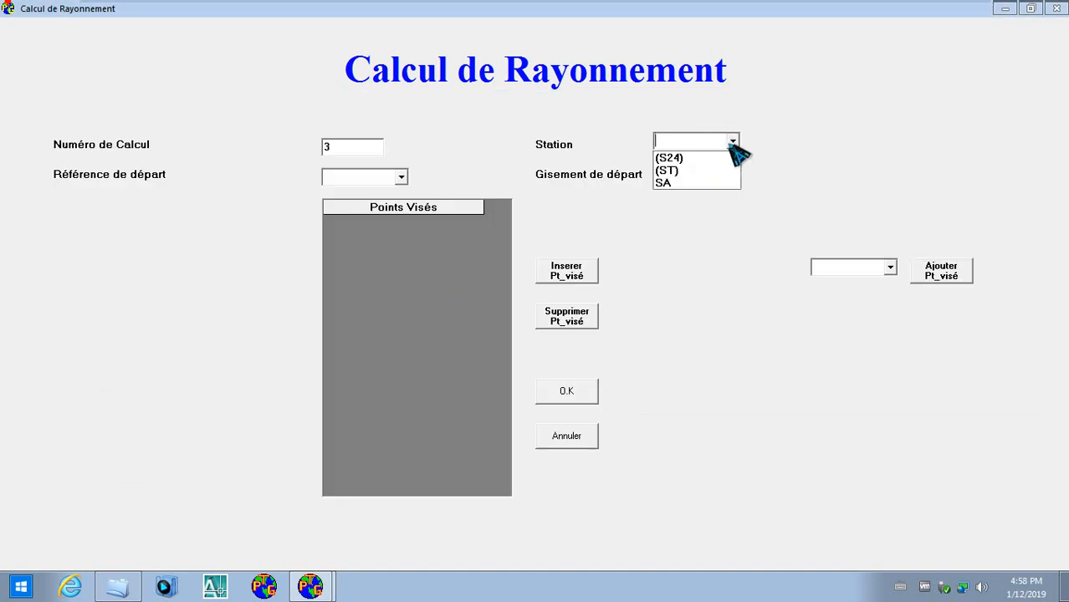
left_click(706, 175)
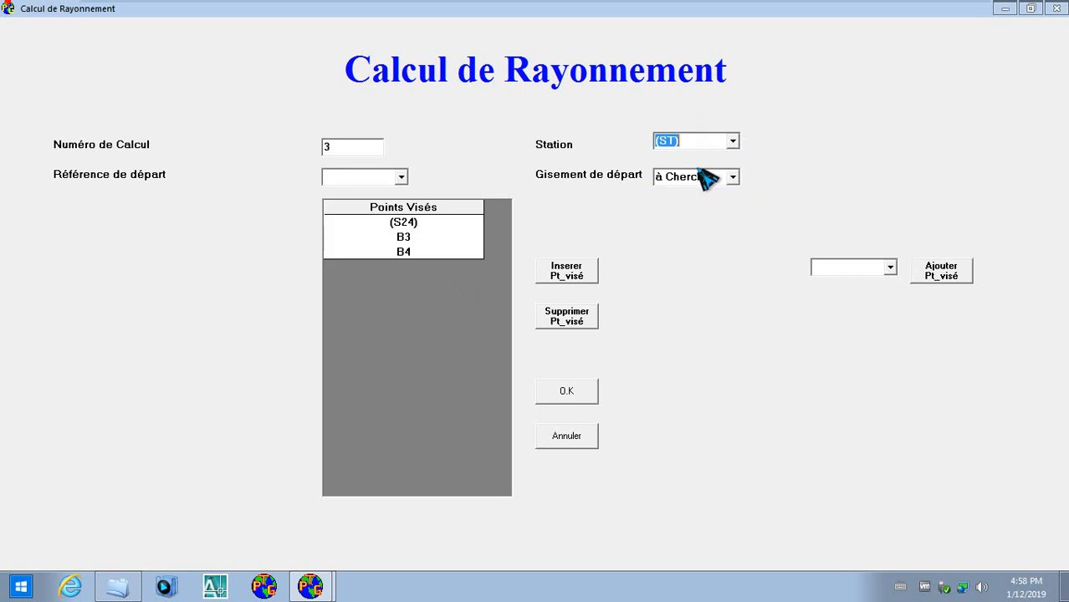
left_click(405, 179)
left_click(378, 191)
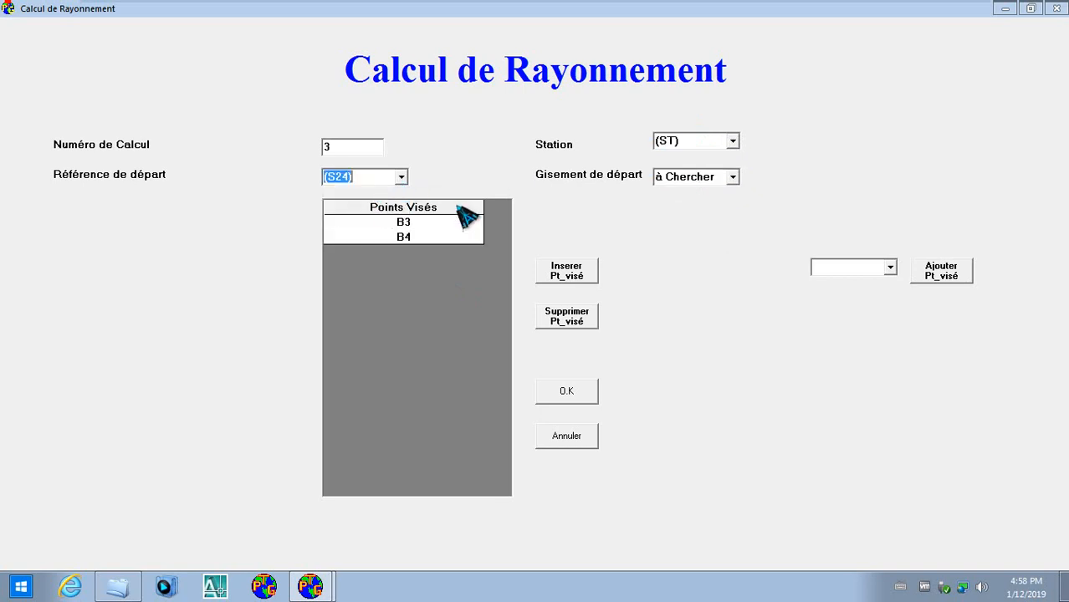
left_click(733, 177)
left_click(711, 196)
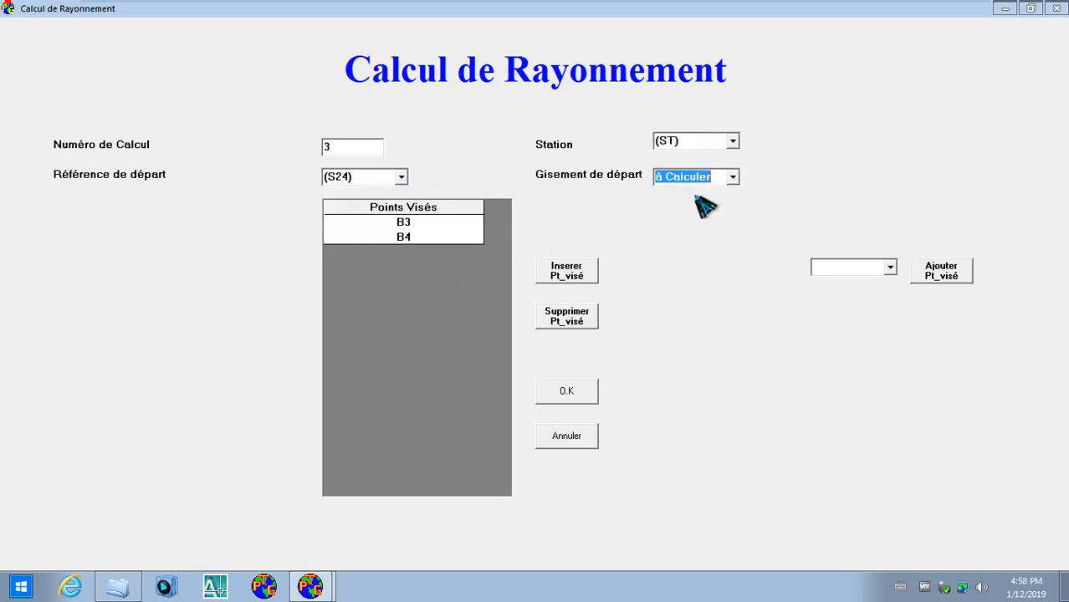
left_click(569, 393)
left_click(116, 467)
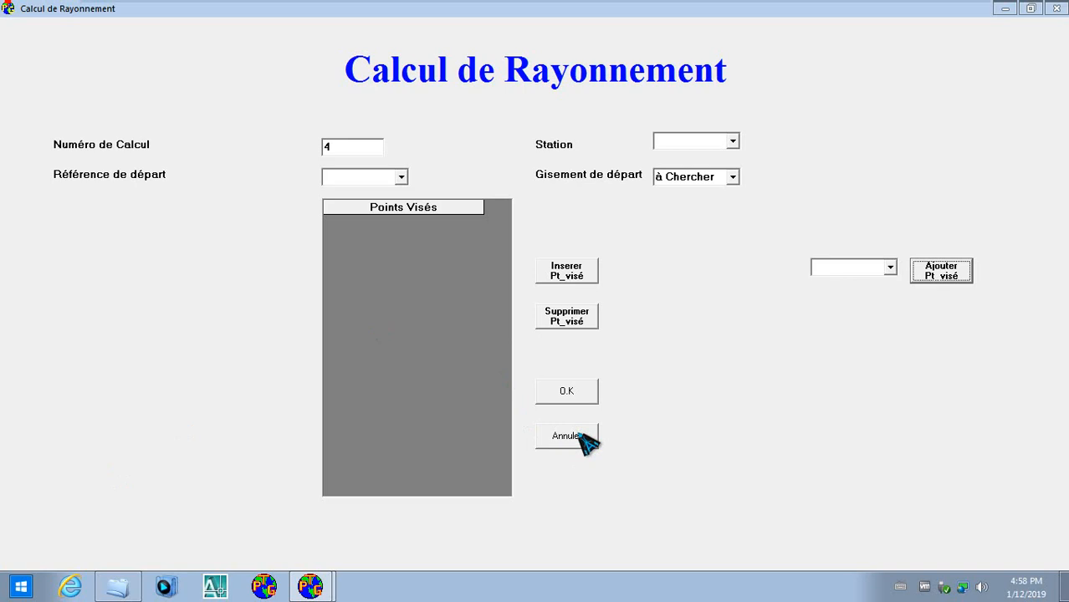
left_click(583, 436)
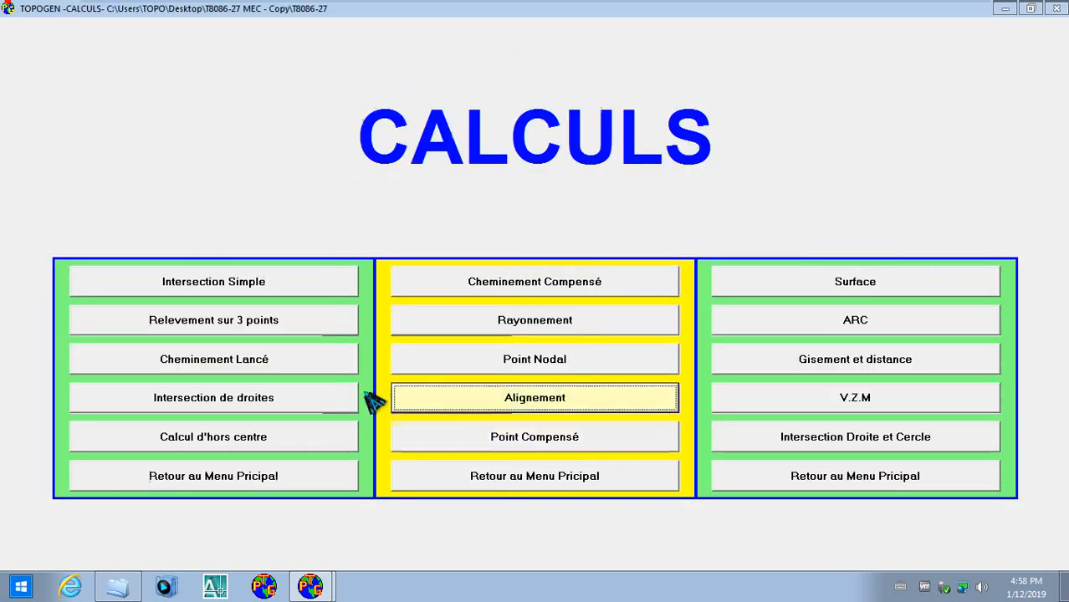
Leave the calculations and review the mean-coordinate deviations (Ecart des Coord. moyennes) of the computed points
left_click(278, 485)
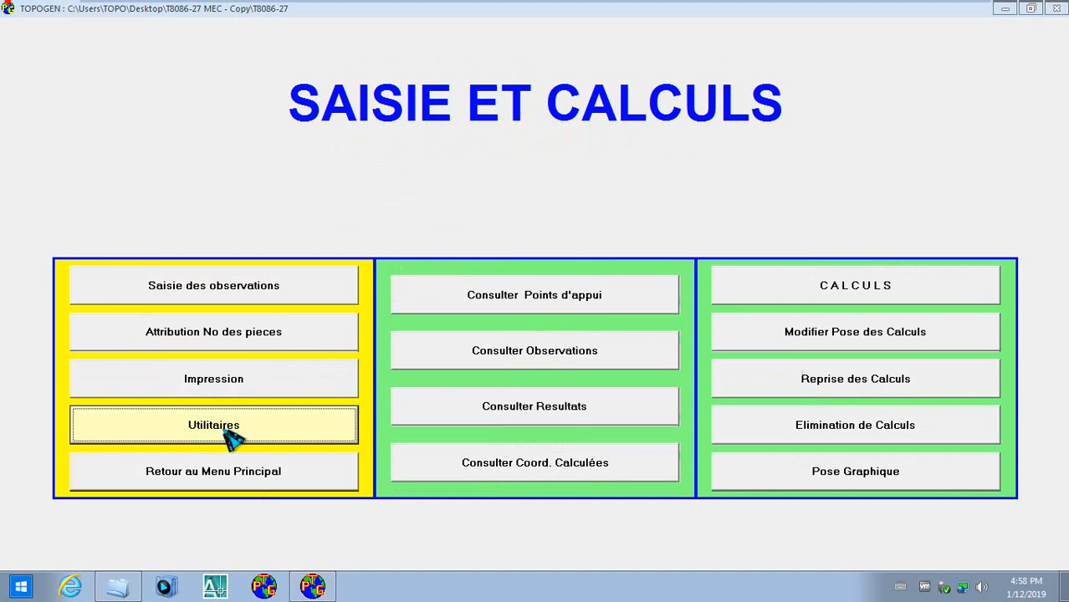
left_click(230, 434)
left_click(310, 411)
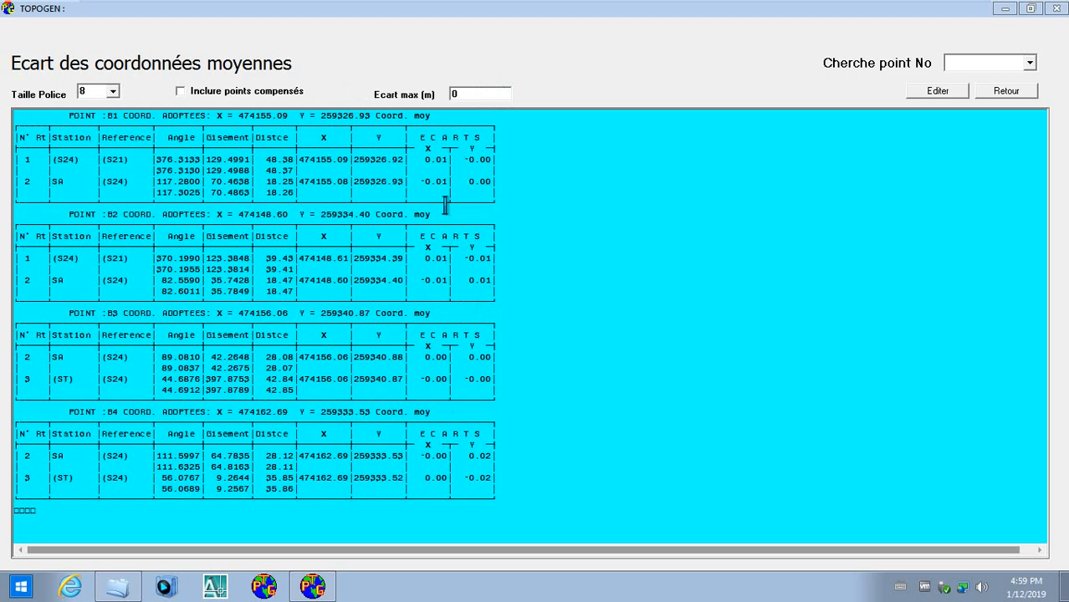
left_click(1018, 98)
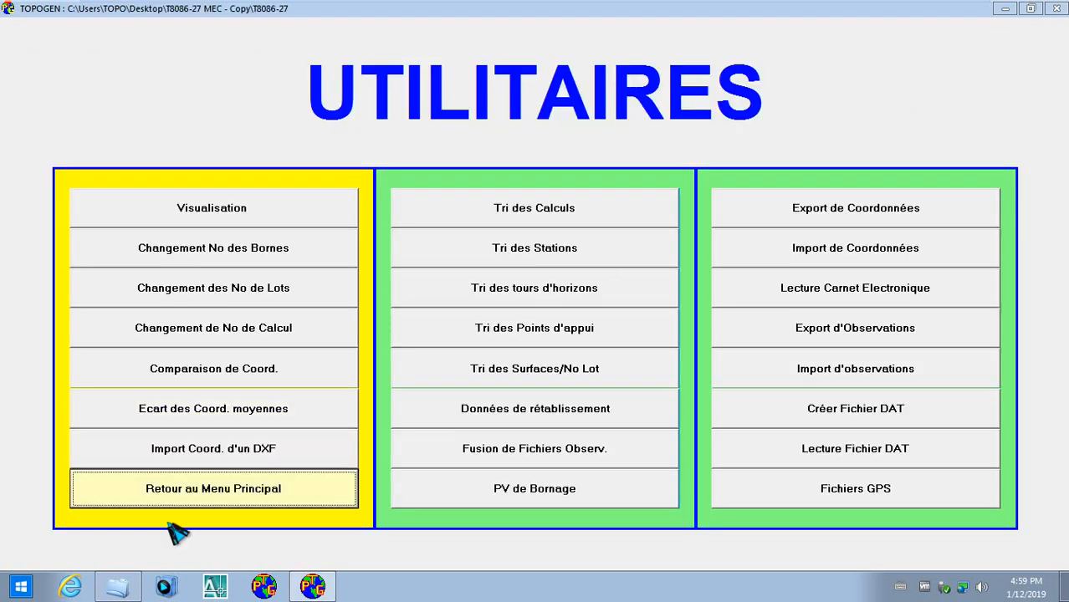
Open the graphic calculation view (Pose Graphique) and examine the parcel's upper corner up close
left_click(214, 496)
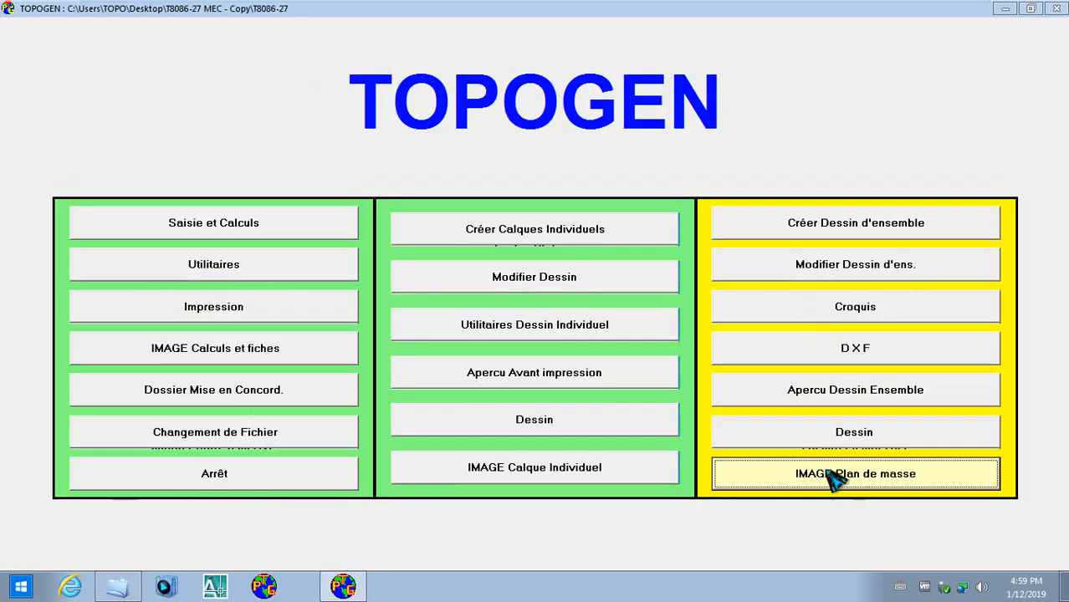
left_click(274, 230)
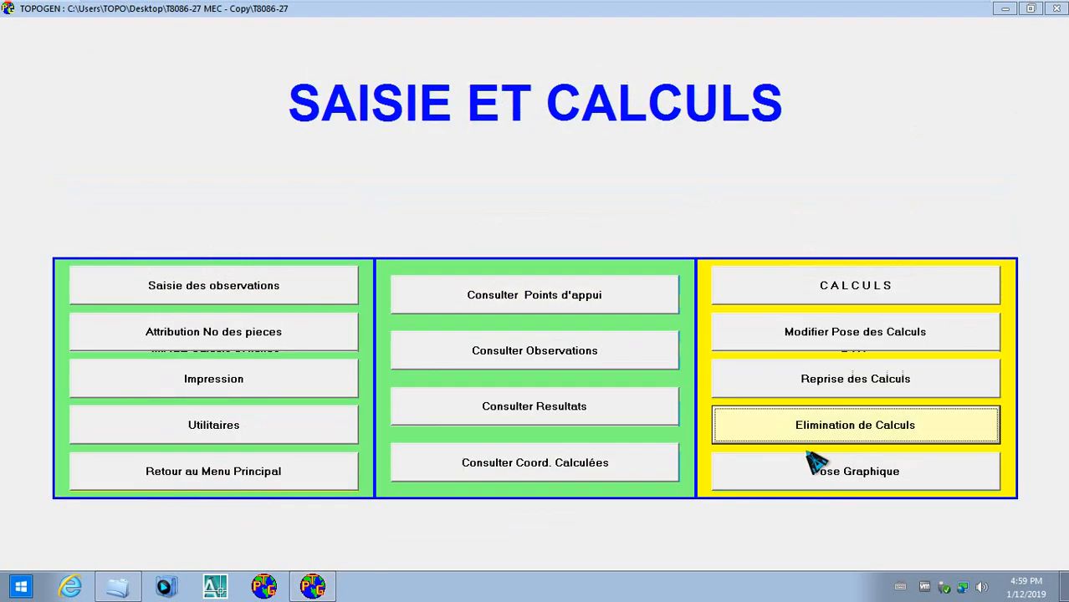
left_click(844, 475)
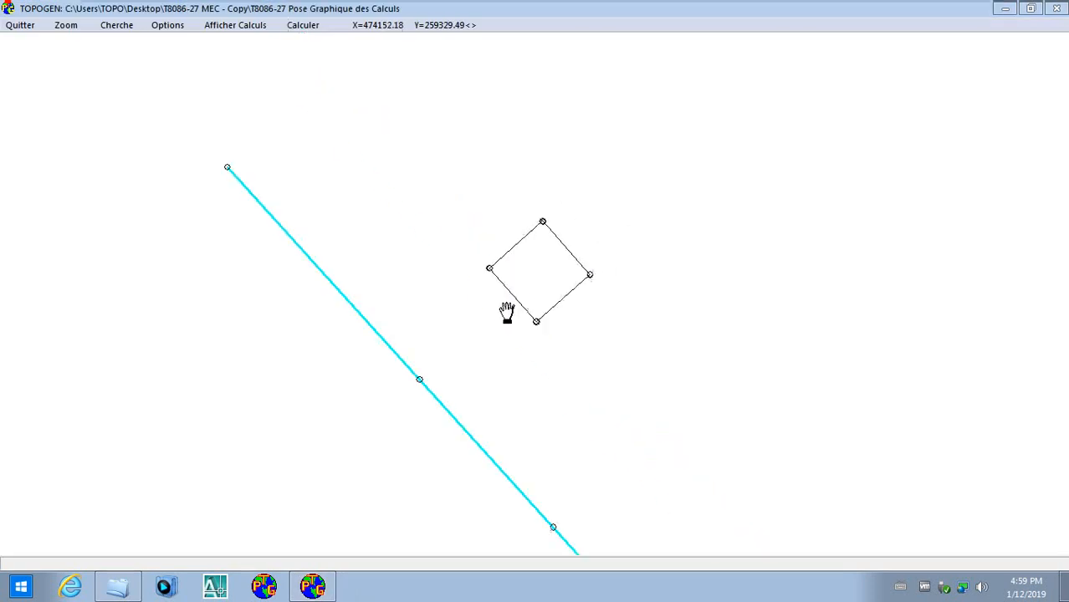
scroll(536, 228, "up", 5)
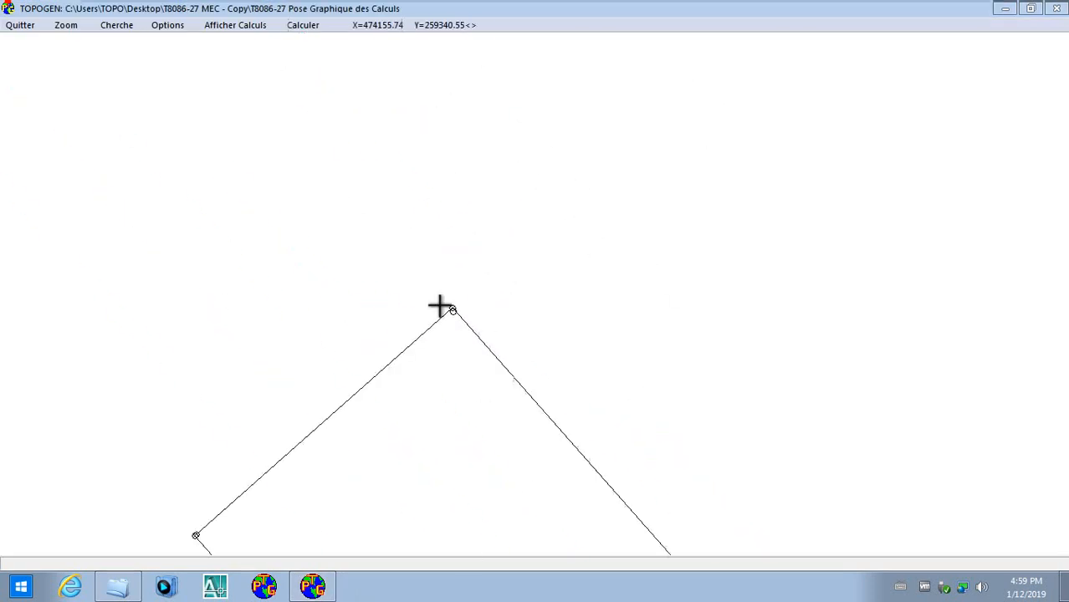
scroll(446, 307, "up", 3)
left_click_drag(248, 193, 772, 235)
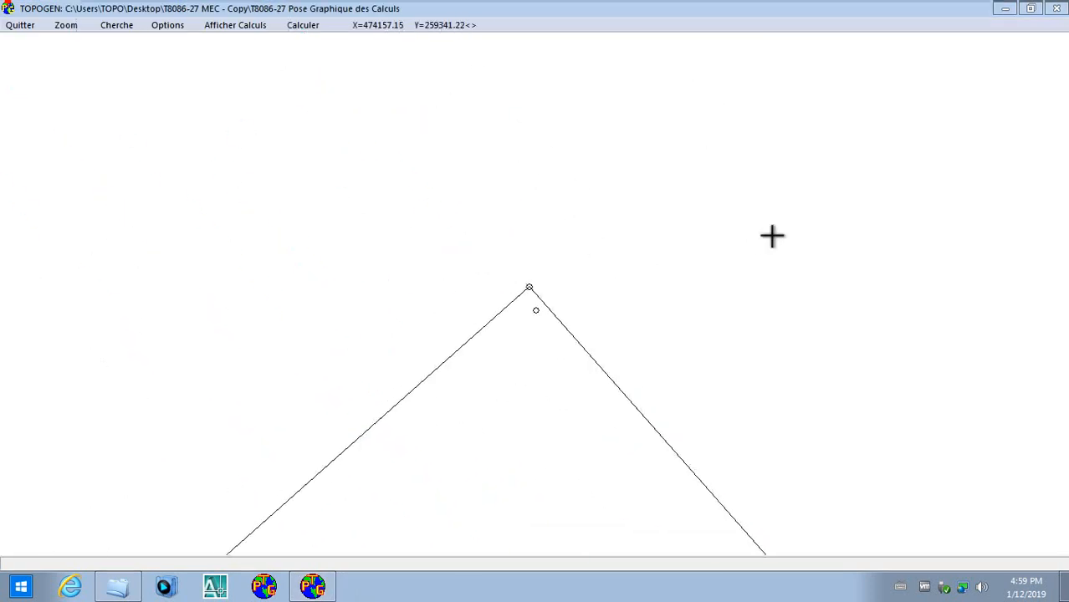
Display the boundary marker numbers (Numéros de Borne) in the graphic view
left_click(304, 26)
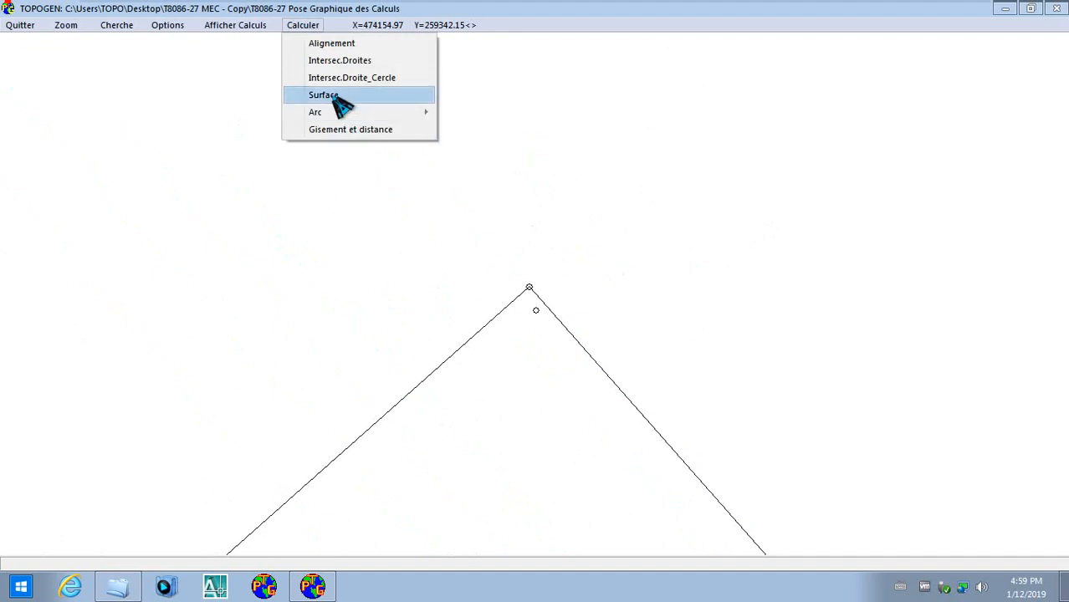
mouse_move(251, 26)
mouse_move(163, 27)
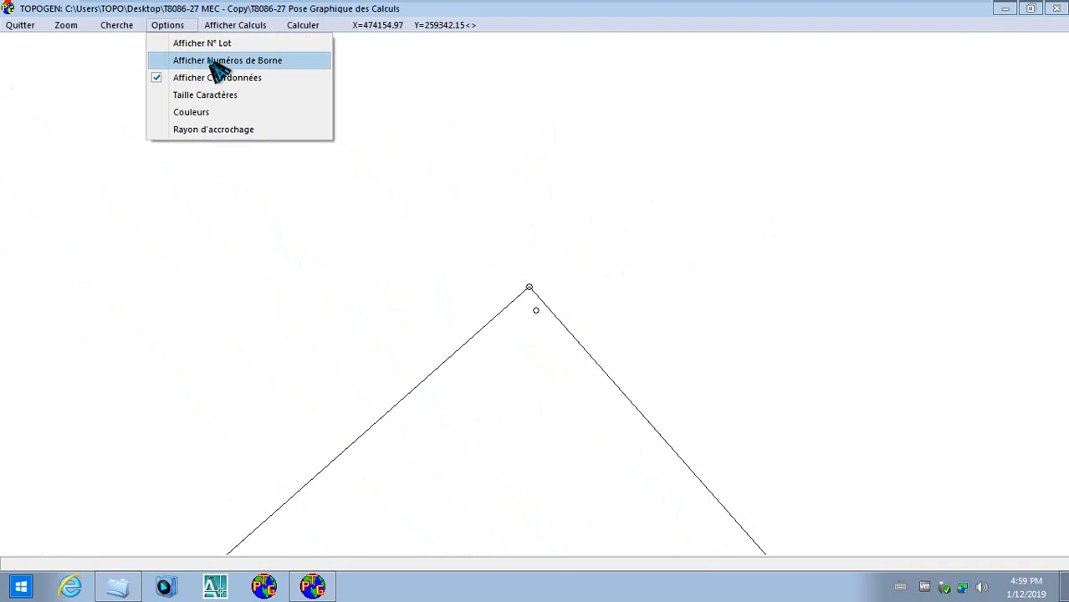
left_click(211, 62)
Measure the bearing and distance from B293 to B3 and return to the drawing without saving the calculation
left_click(303, 26)
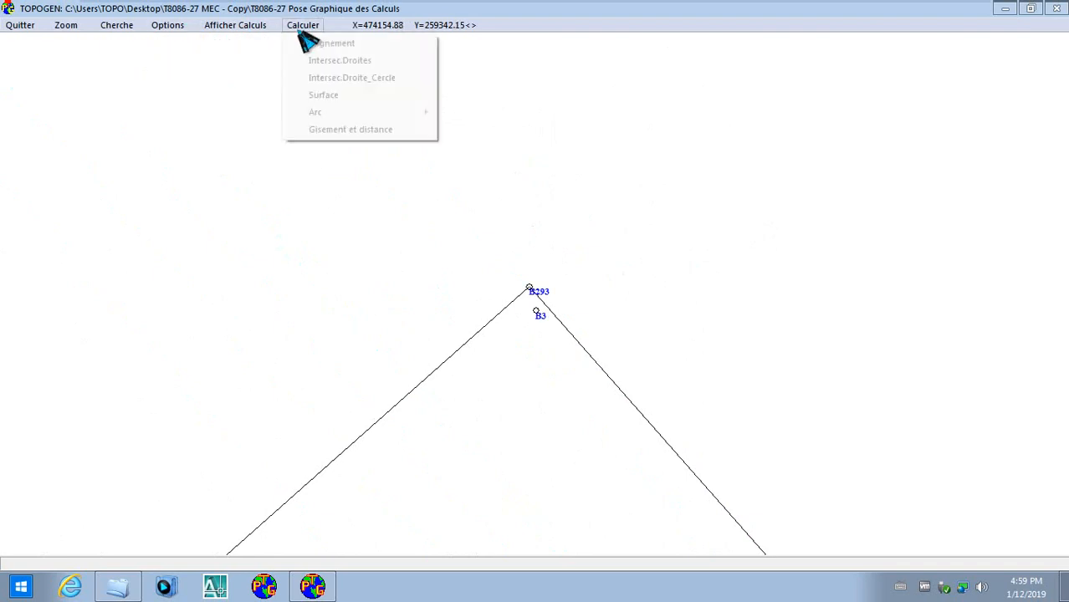
left_click(344, 129)
left_click(528, 289)
left_click(536, 312)
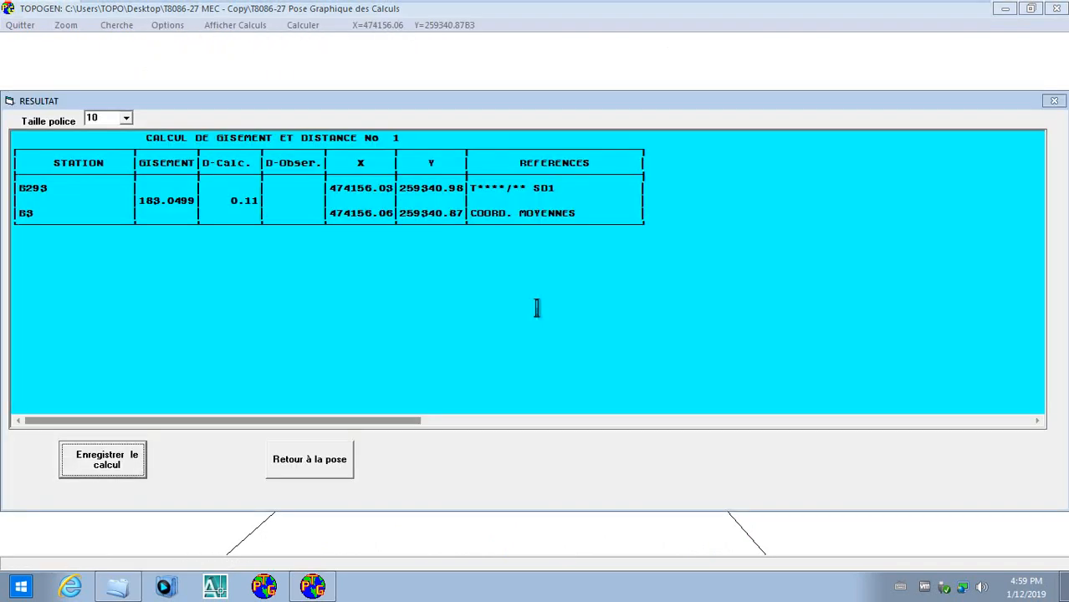
left_click(308, 459)
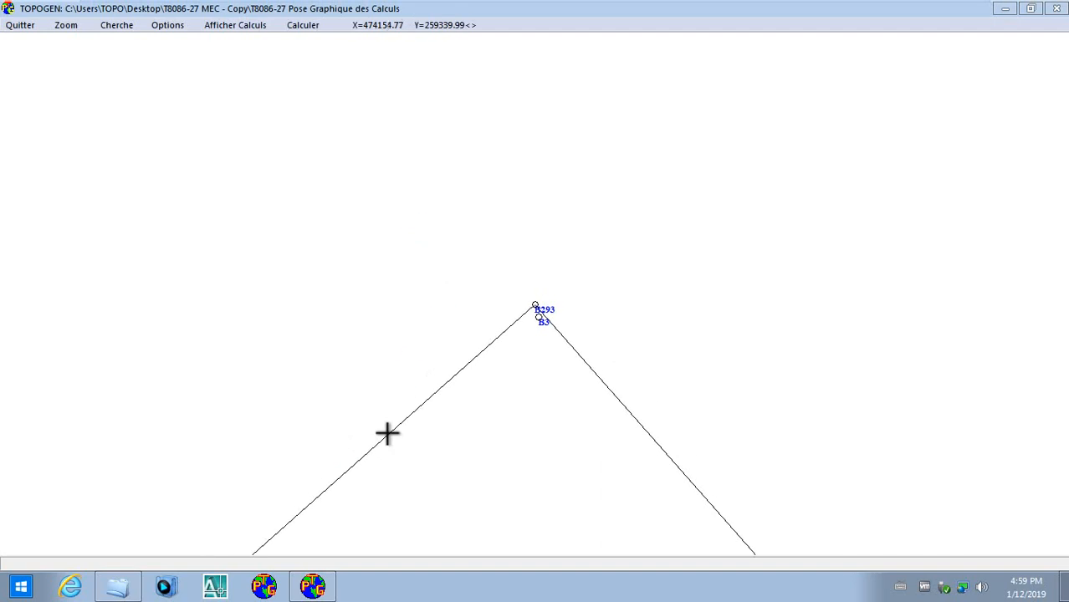
Measure the bearing and distance from B294 to B2 at the parcel's left corner
mouse_move(423, 389)
left_mouse_down()
mouse_move(536, 187)
mouse_move(552, 96)
left_mouse_up()
scroll(481, 238, "down", 3)
left_click_drag(335, 401, 663, 55)
mouse_move(241, 451)
left_mouse_down()
mouse_move(394, 332)
mouse_move(312, 336)
mouse_move(174, 367)
mouse_move(97, 326)
mouse_move(249, 350)
left_mouse_up()
left_click(275, 347)
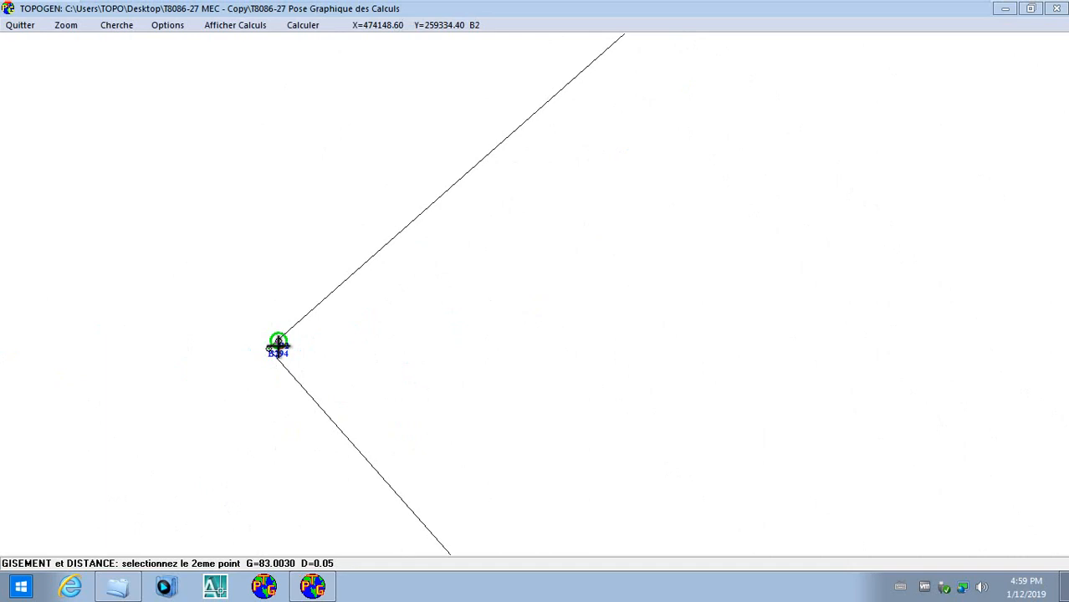
left_click(276, 347)
Measure the bearing and distance from B291 to B1 at the parcel's lower corner, without saving the calculation
left_click_drag(423, 509, 346, 217)
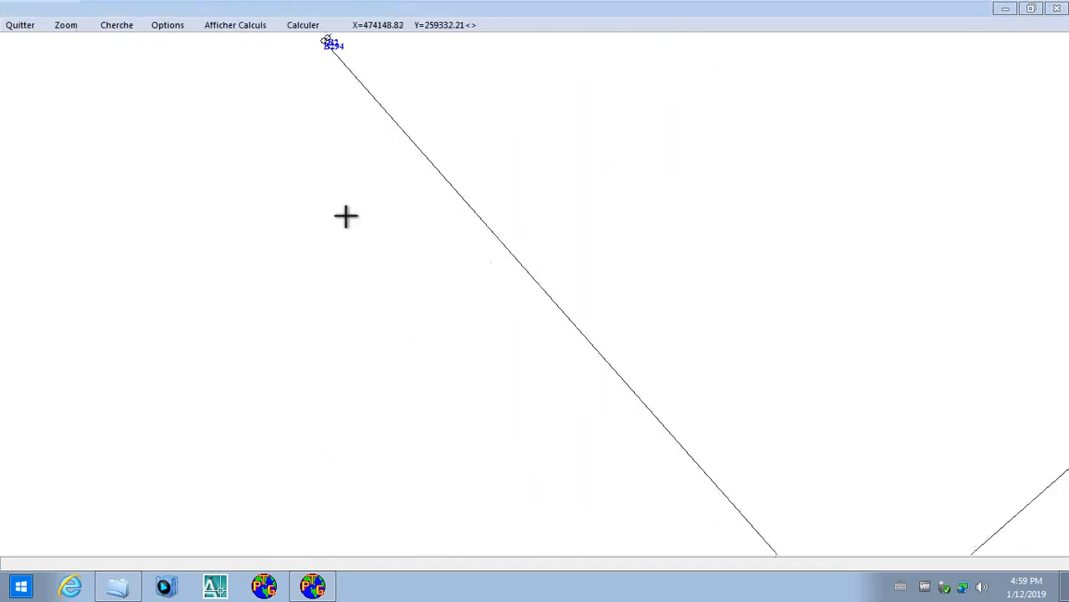
scroll(552, 381, "down", 2)
mouse_move(587, 411)
left_mouse_down()
mouse_move(504, 316)
mouse_move(658, 406)
mouse_move(389, 133)
left_mouse_up()
scroll(584, 389, "up", 2)
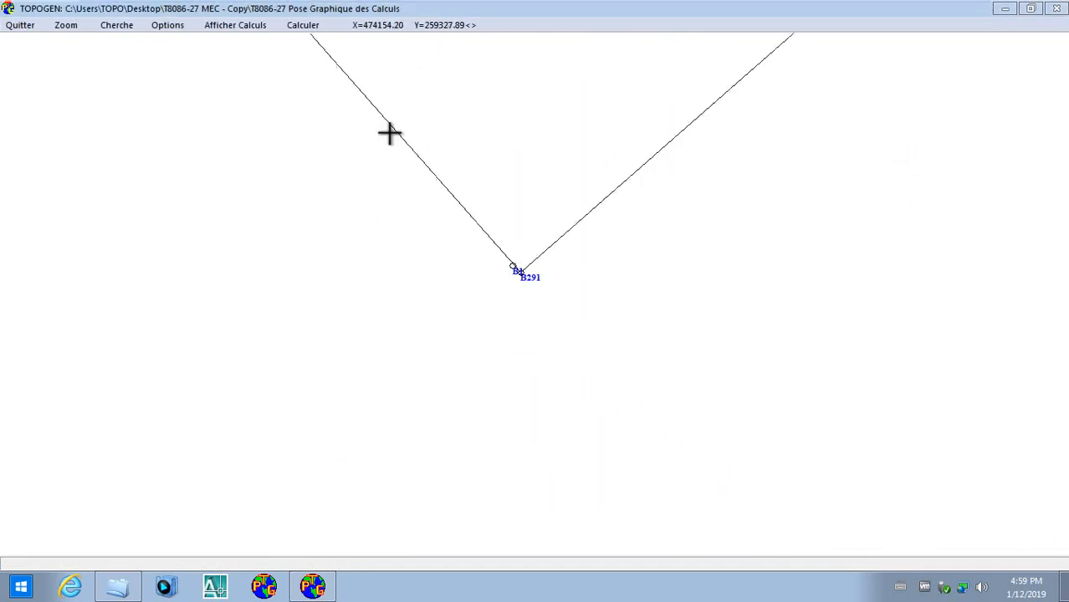
key("g")
left_click(521, 276)
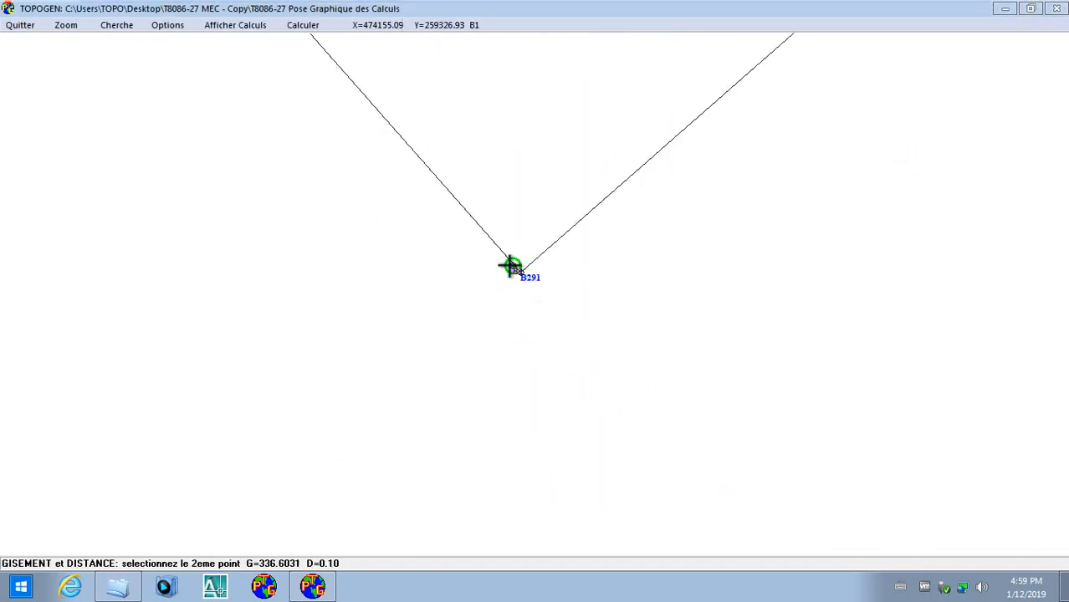
left_click(510, 264)
left_click(303, 466)
Measure the bearing and distance from B292 to B4 at the parcel's right corner, without saving the calculation
left_click_drag(659, 170, 381, 465)
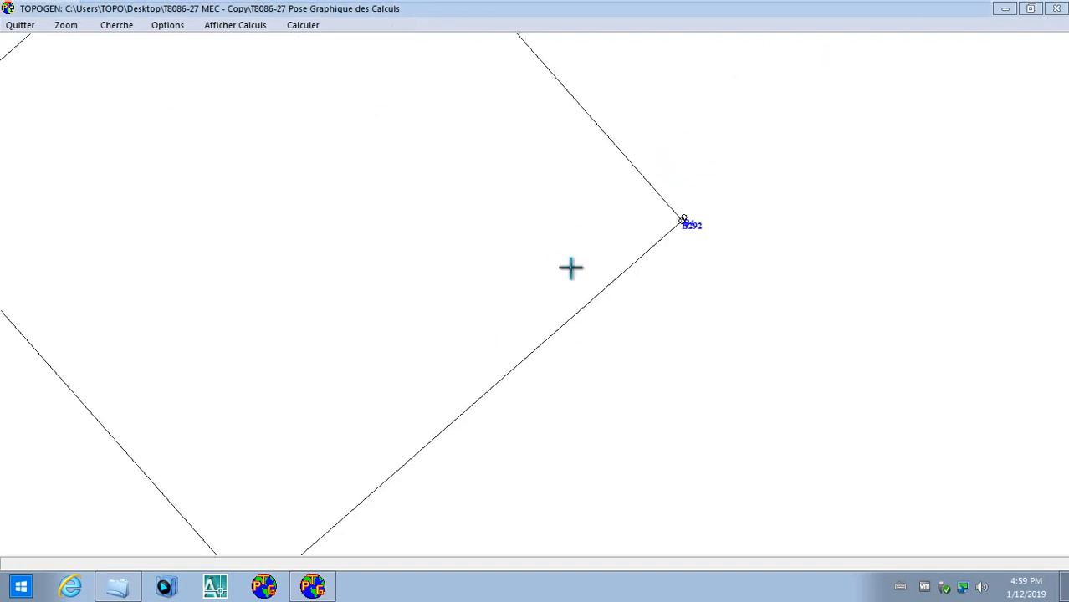
scroll(570, 268, "down", 2)
scroll(644, 252, "up", 5)
left_click_drag(712, 193, 399, 419)
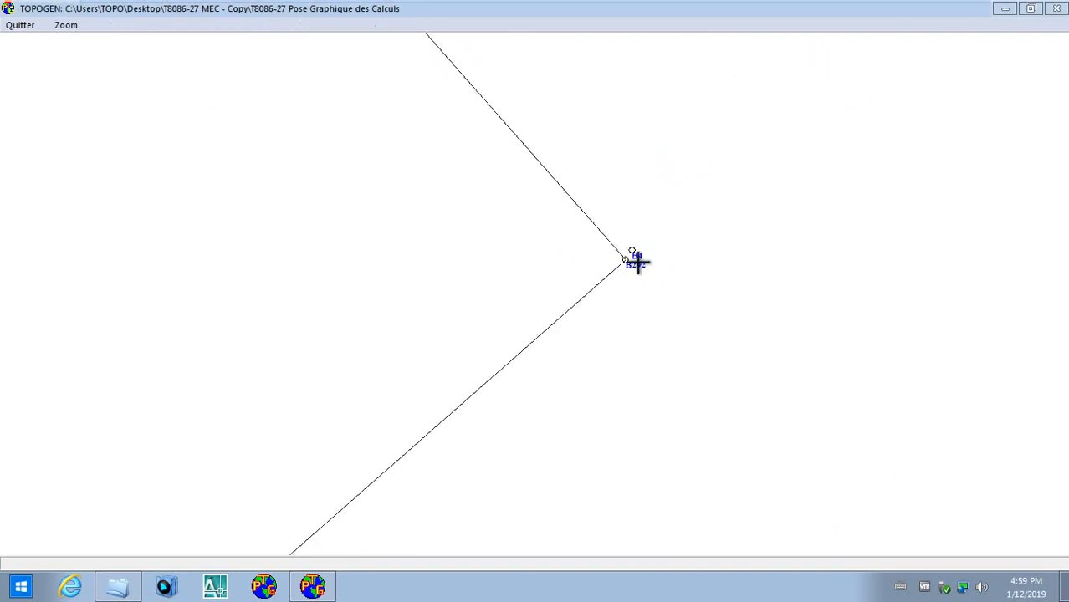
key("g")
left_click(625, 262)
left_click(632, 253)
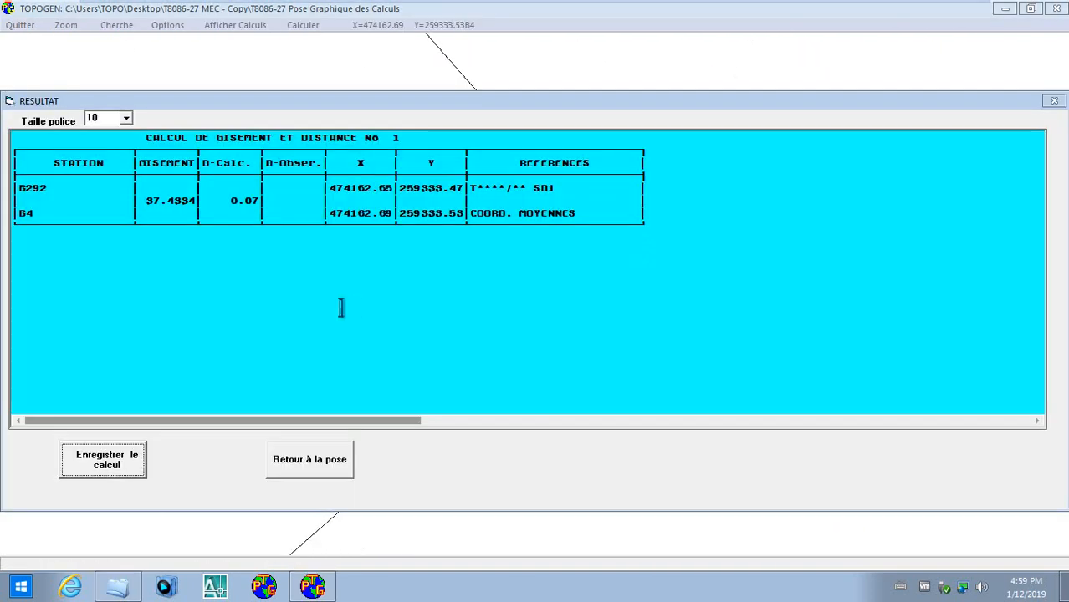
left_click(309, 466)
scroll(305, 335, "down", 4)
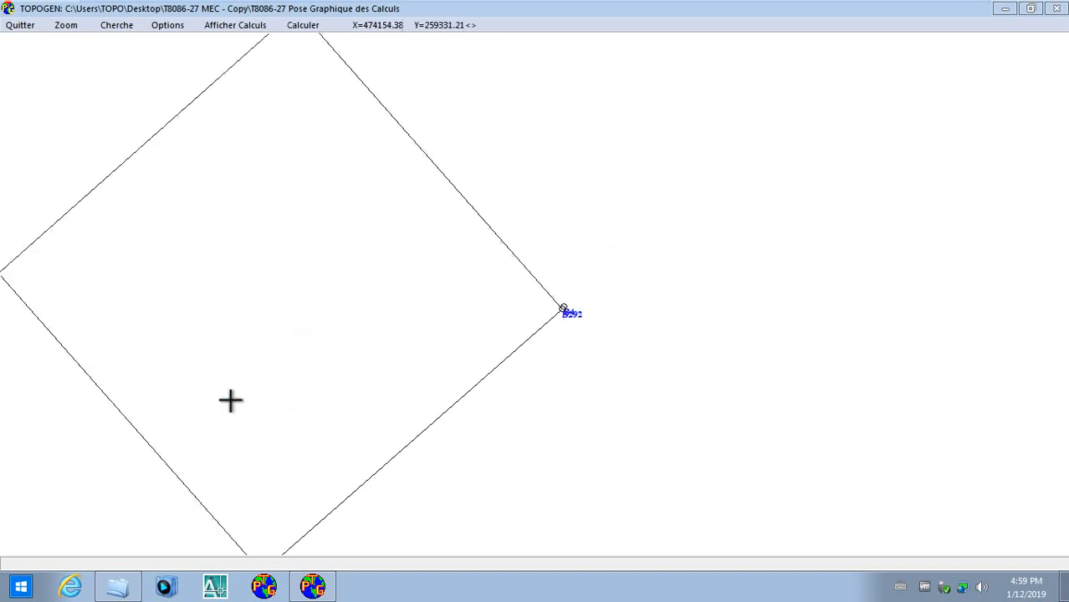
left_click_drag(365, 358, 484, 252)
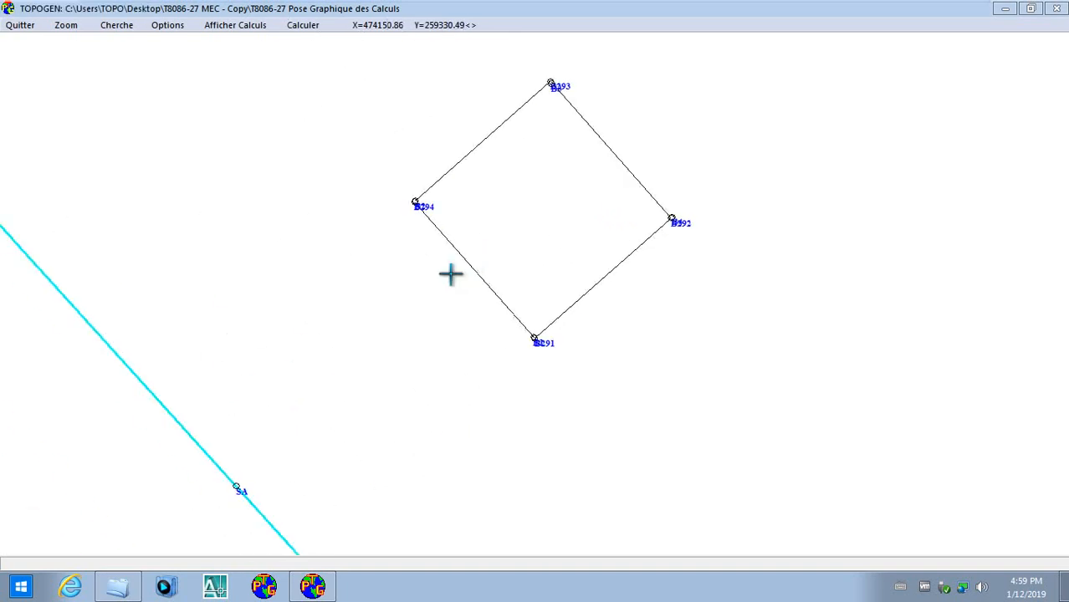
Leave the graphic view and start creating the individual layers (Calques Individuels), overwriting the existing drawing file
left_click(18, 23)
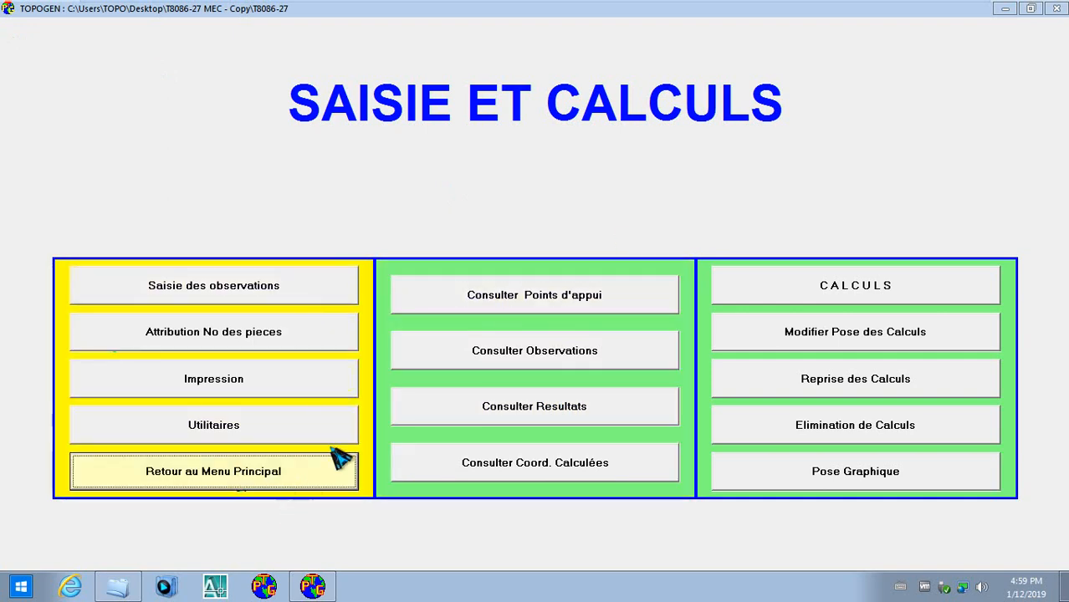
left_click(272, 470)
left_click(560, 236)
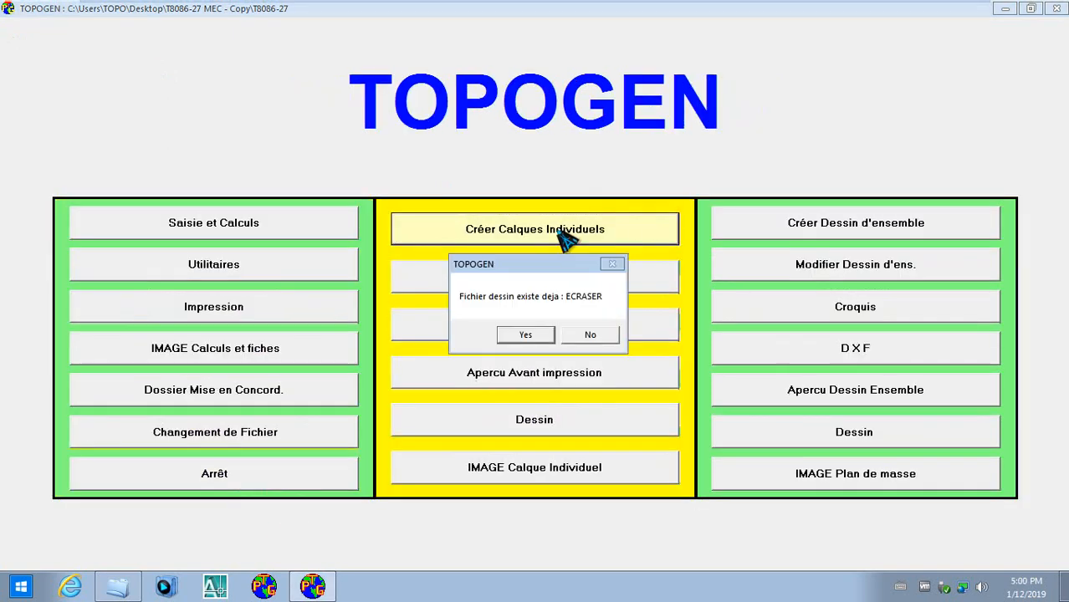
left_click(527, 335)
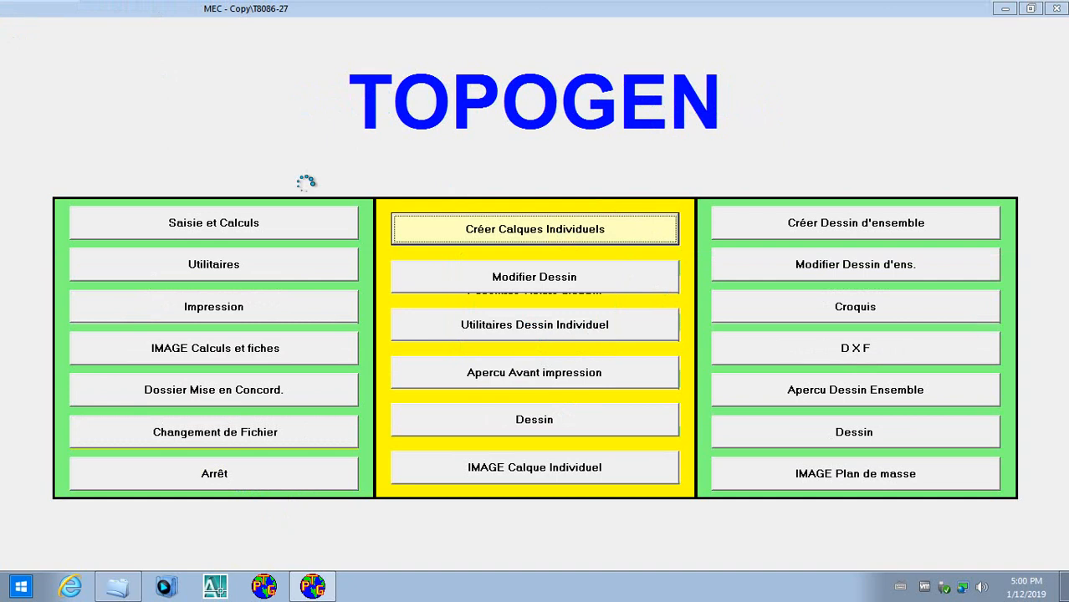
Set the individual layers' drawing scale to 1/200 and the reference map scale (mappe de repérage) to 1/2000
left_click(389, 139)
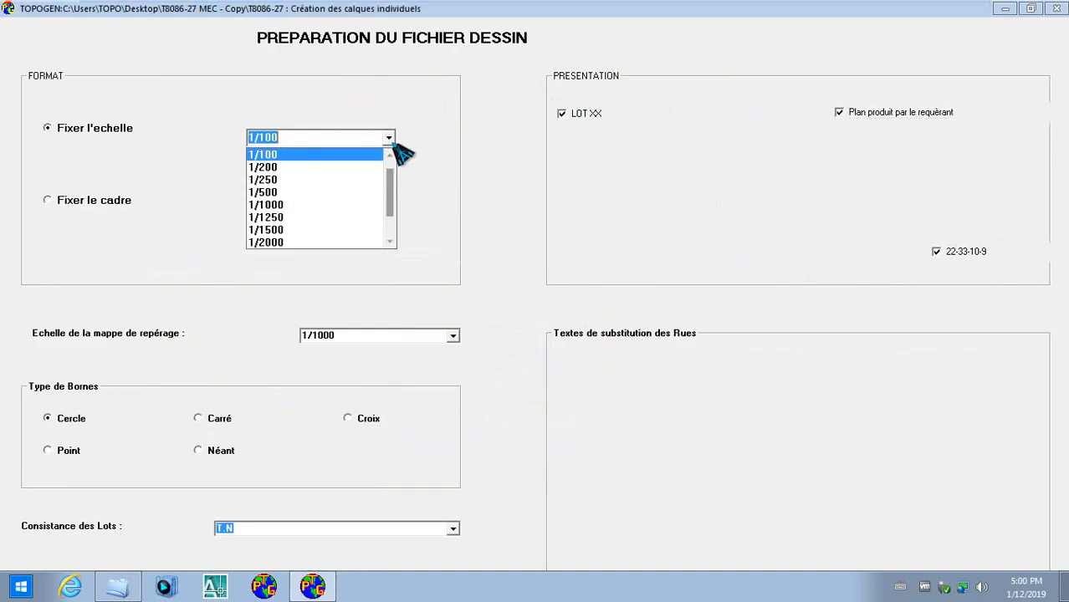
left_click(294, 168)
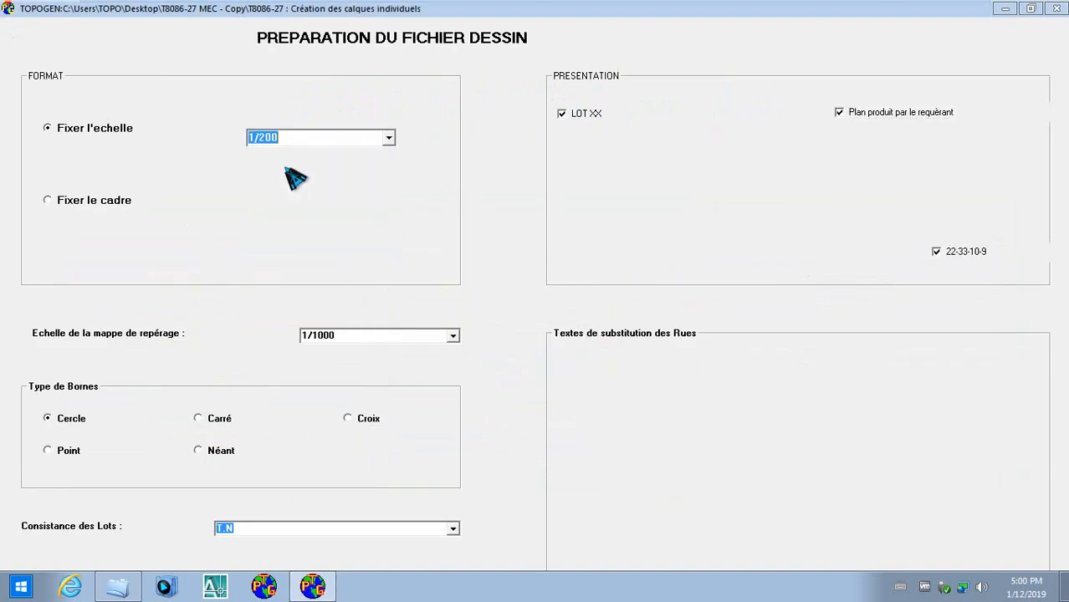
left_click(453, 336)
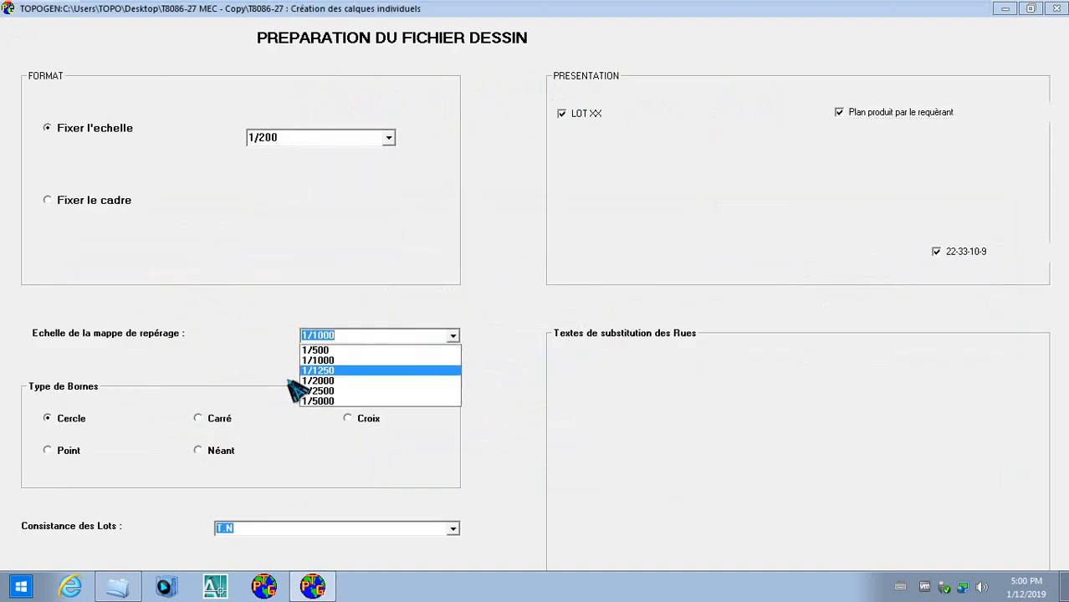
left_click(348, 381)
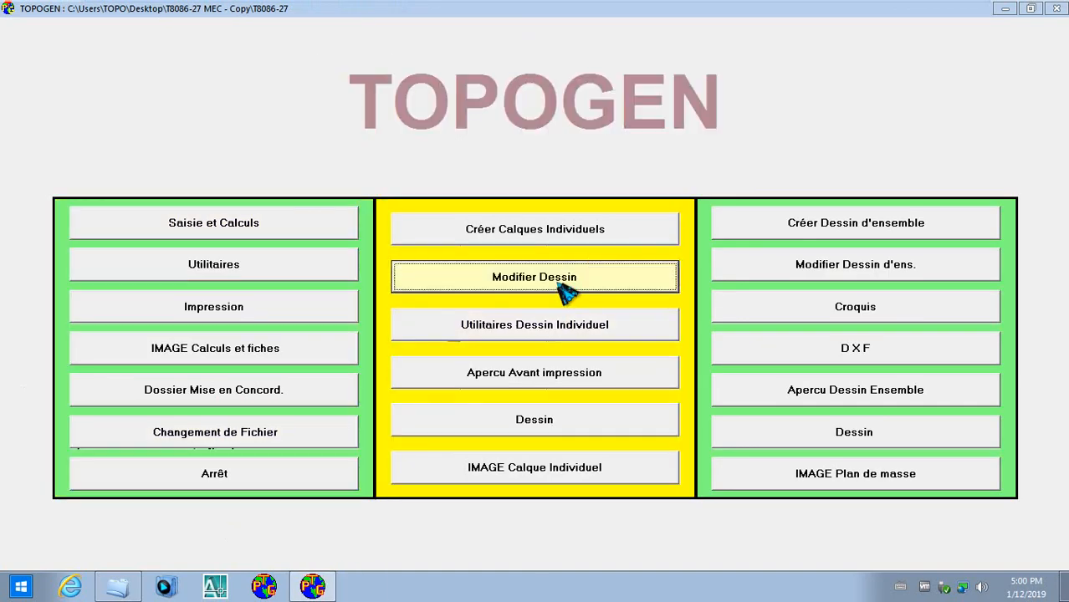
Open the individual drawing for editing and view the entry form for the frame's Arabic texts, without entering any
left_click(567, 293)
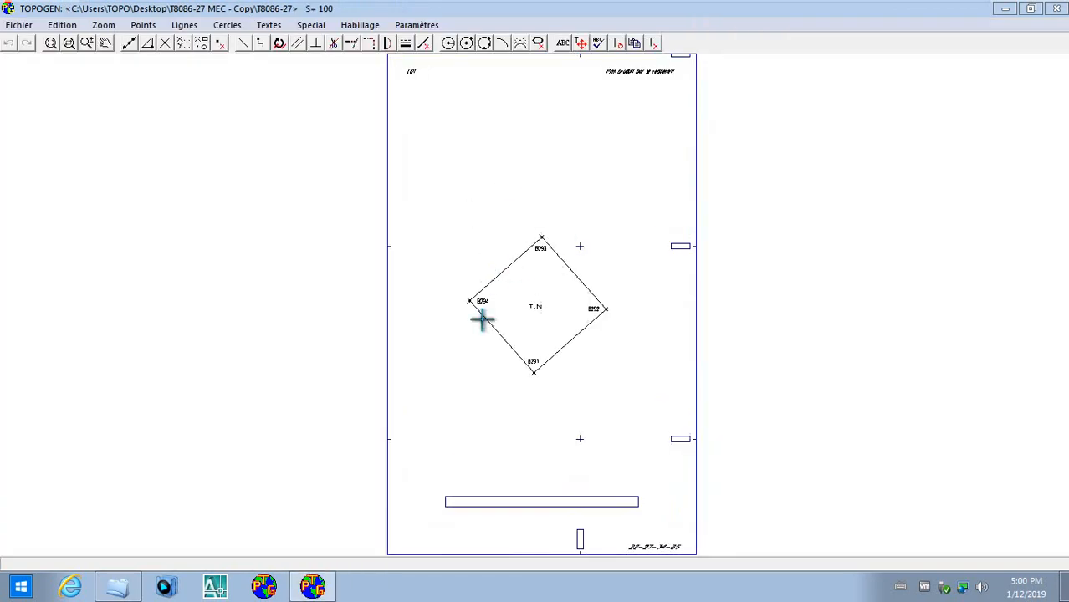
left_click(359, 24)
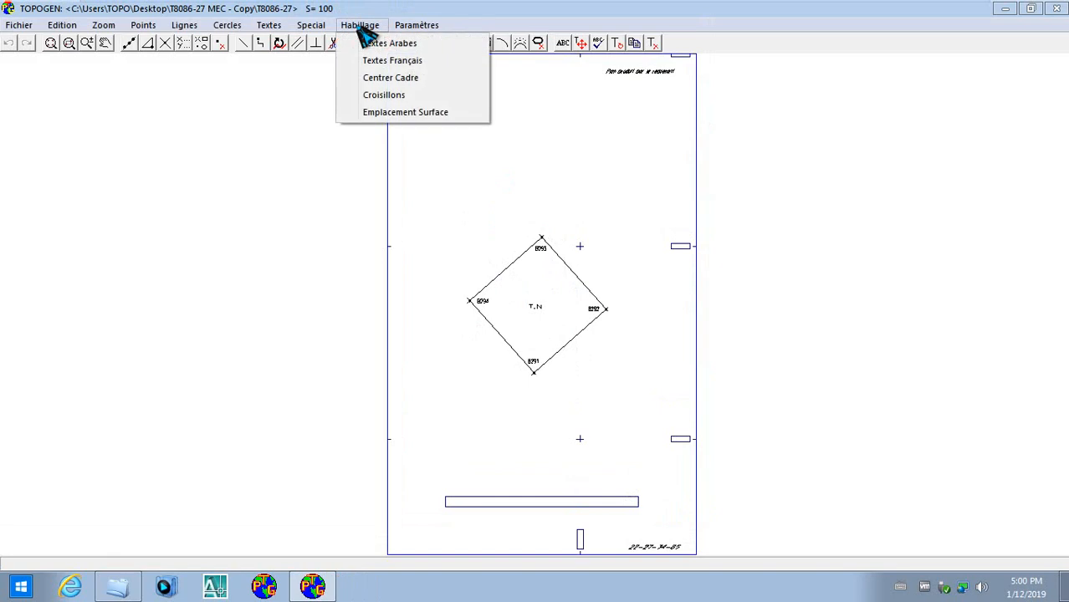
left_click(389, 43)
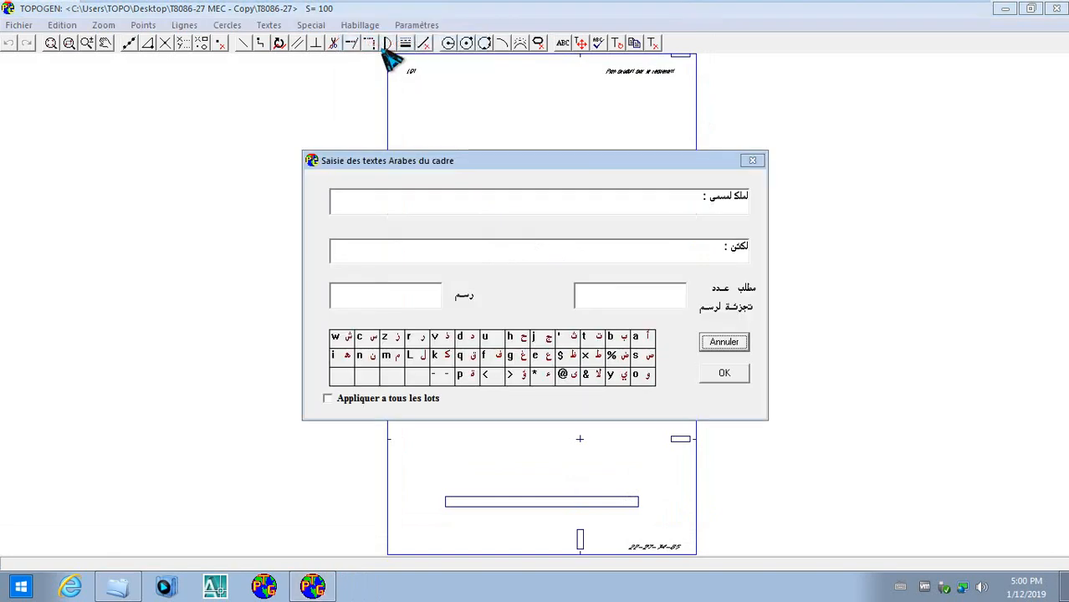
left_click(680, 197)
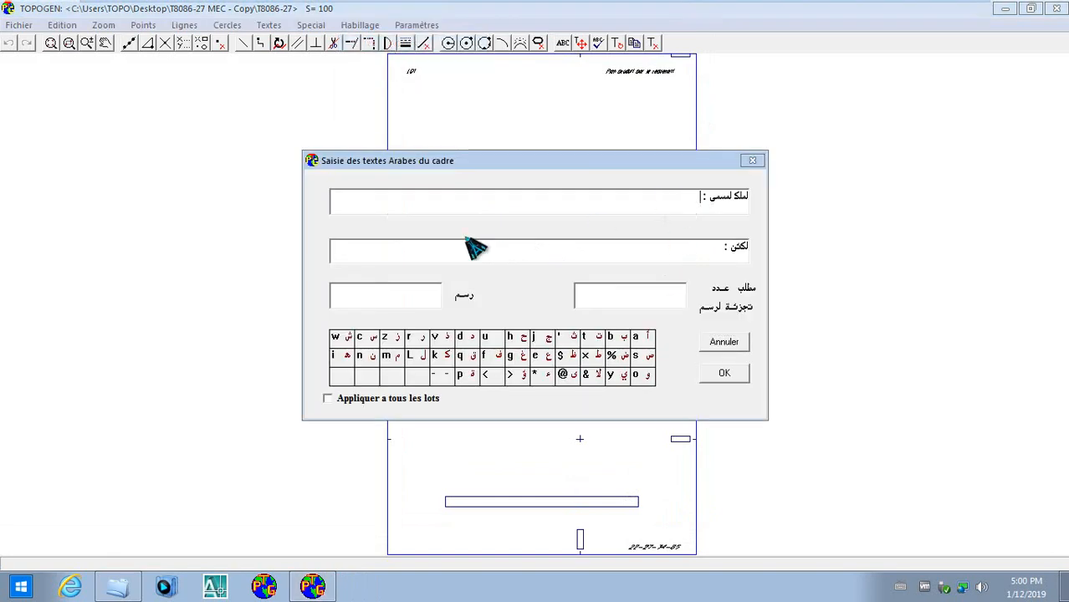
left_click(736, 343)
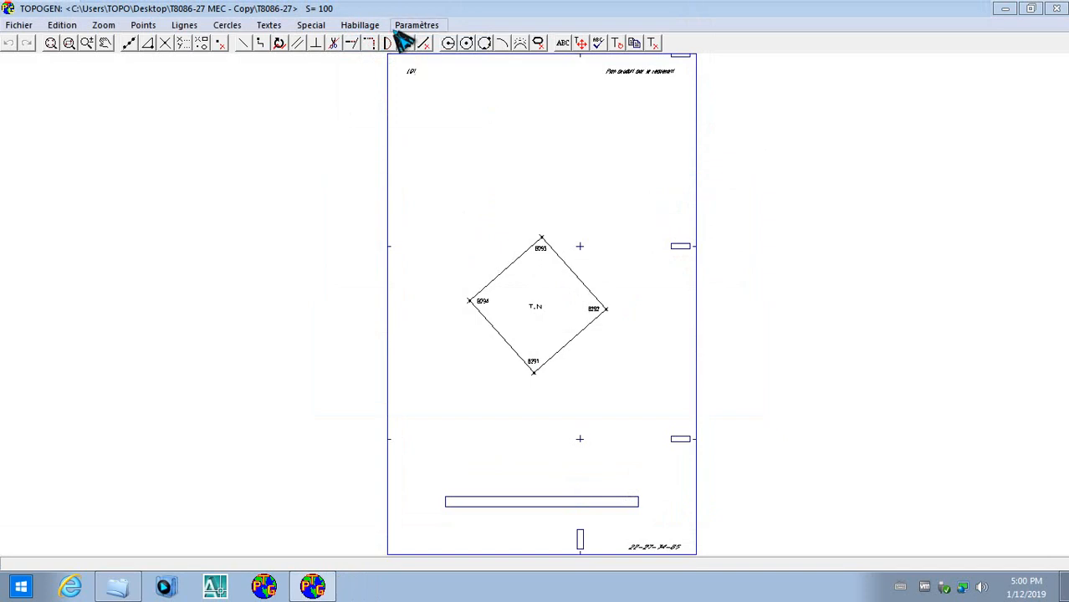
View the entry form for the frame's French texts and close it without changes
left_click(360, 24)
left_click(404, 60)
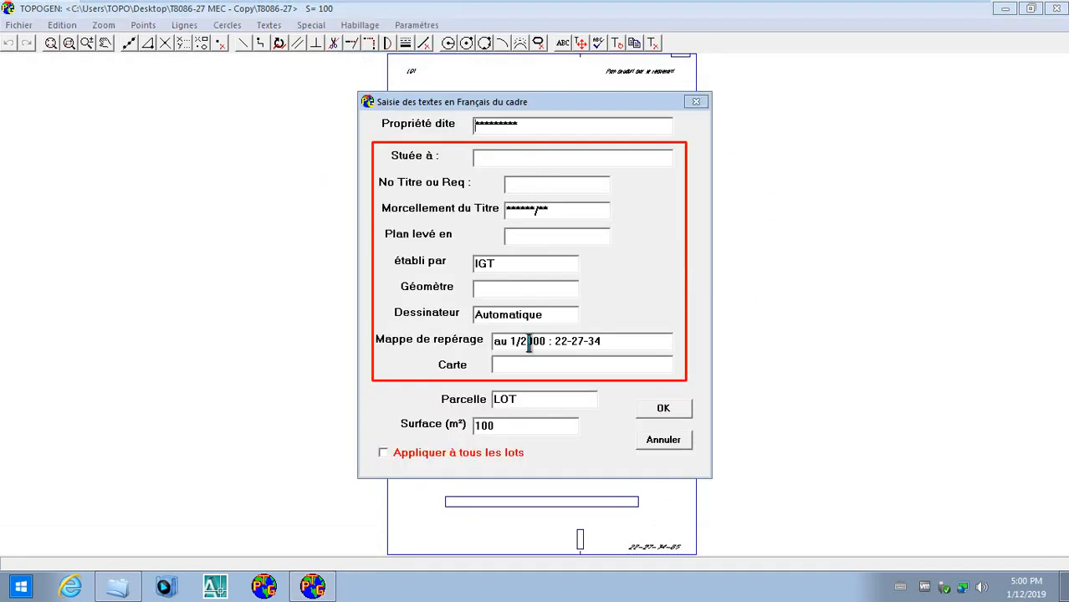
left_click(696, 102)
left_click(368, 24)
mouse_move(423, 26)
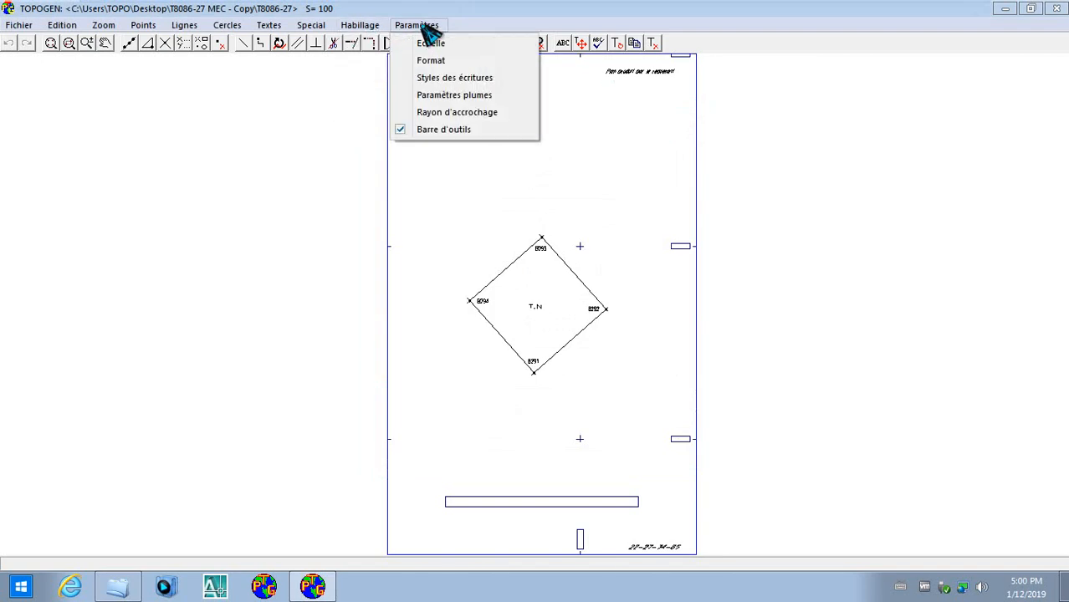
left_click(515, 21)
left_click(422, 26)
mouse_move(6, 27)
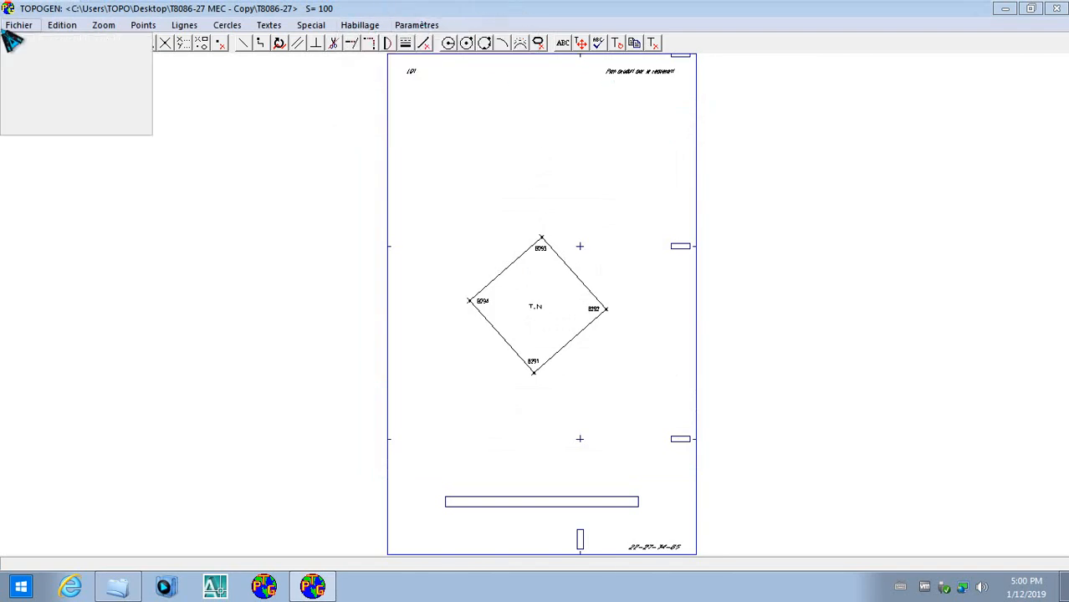
Close the individual drawing and open the DXF creation for individual plans
left_click(54, 104)
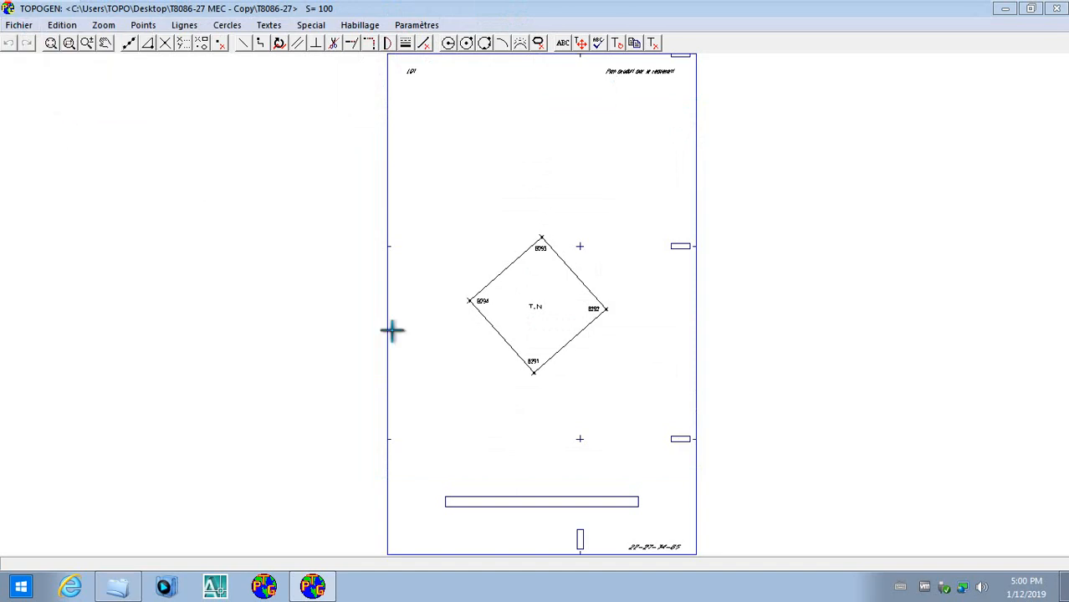
left_click(18, 25)
left_click(57, 138)
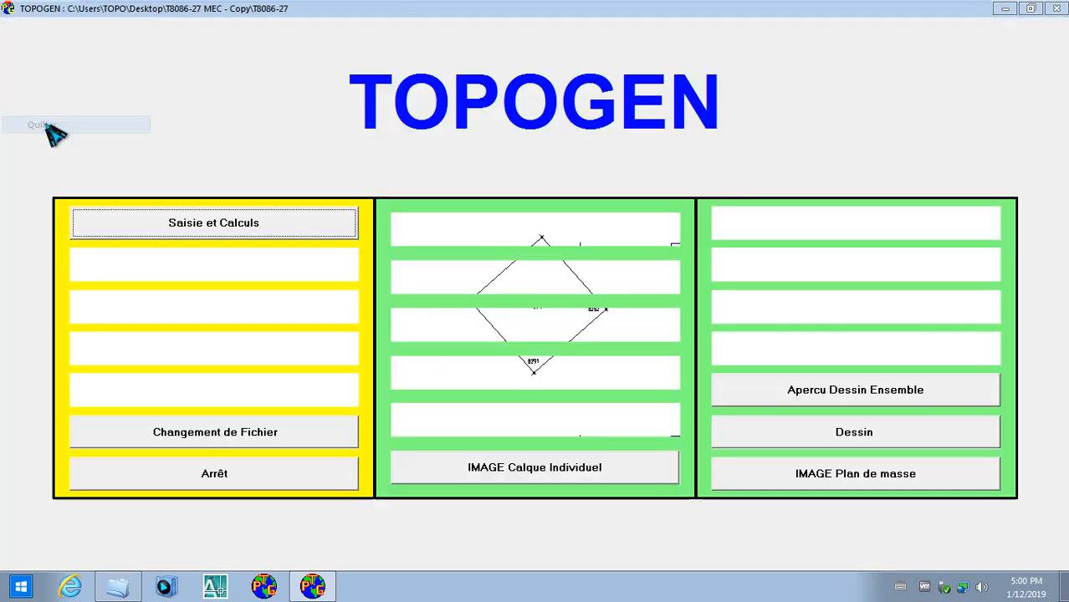
left_click(554, 332)
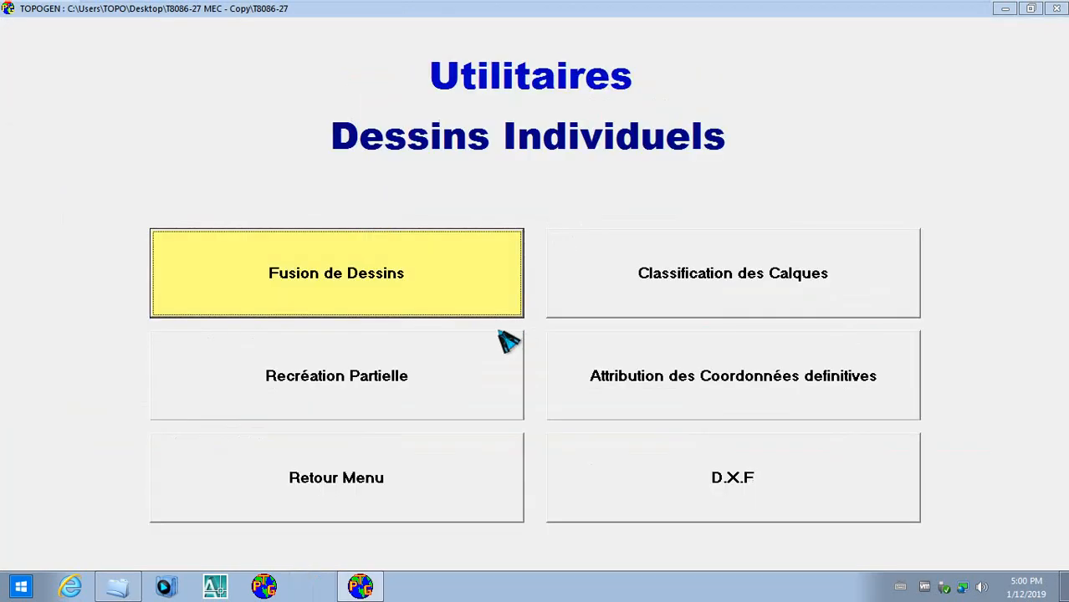
left_click(733, 494)
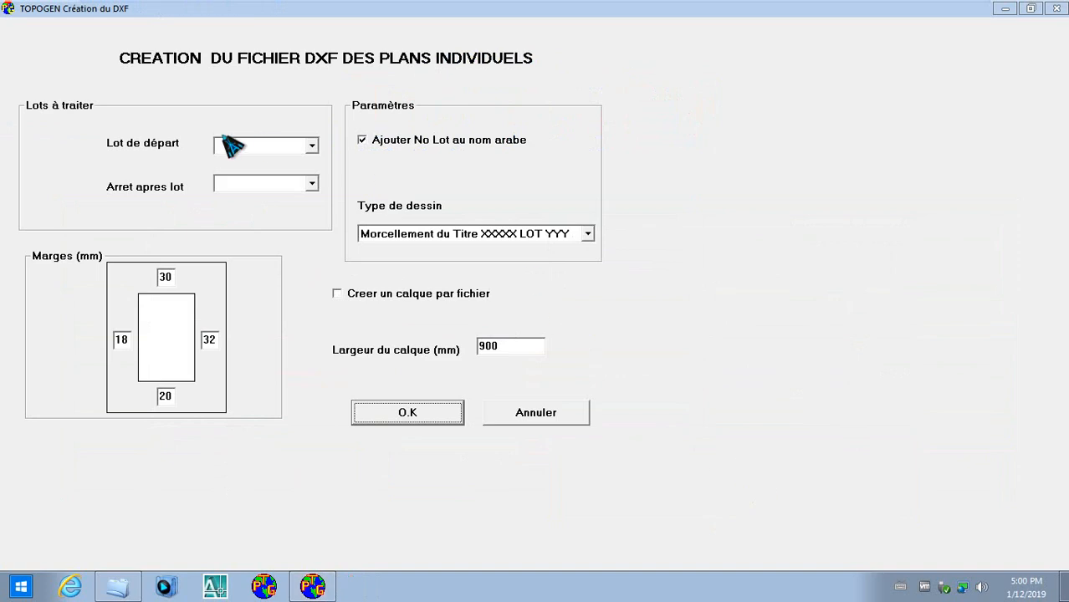
Run the DXF creation with drawing type "Morcellement du Titre XXXXX" and one layer per file (Creer un calque par fichier)
left_click(312, 147)
left_click(412, 207)
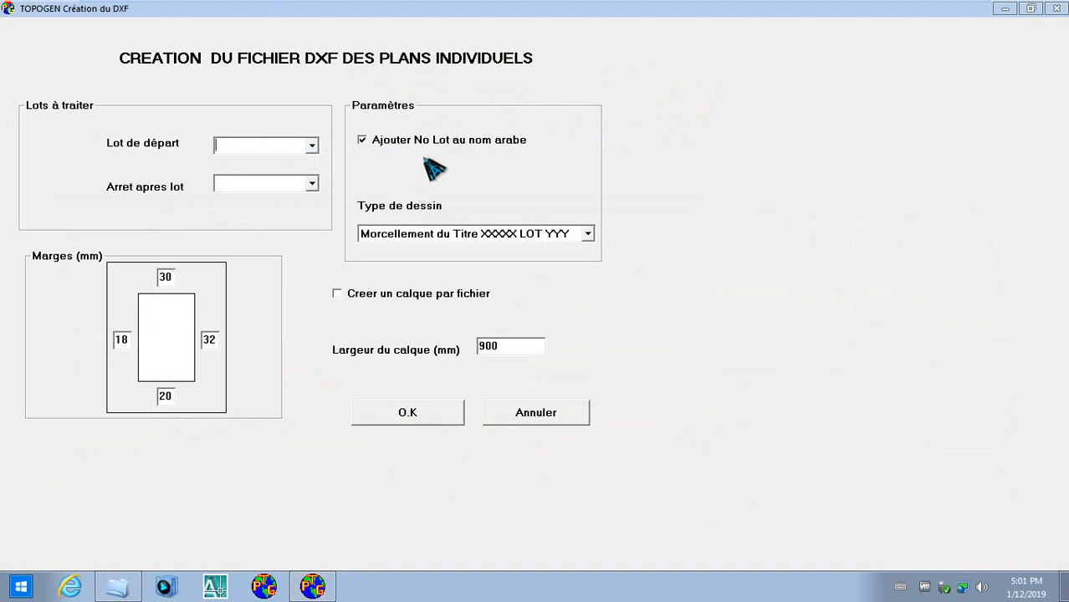
left_click(481, 236)
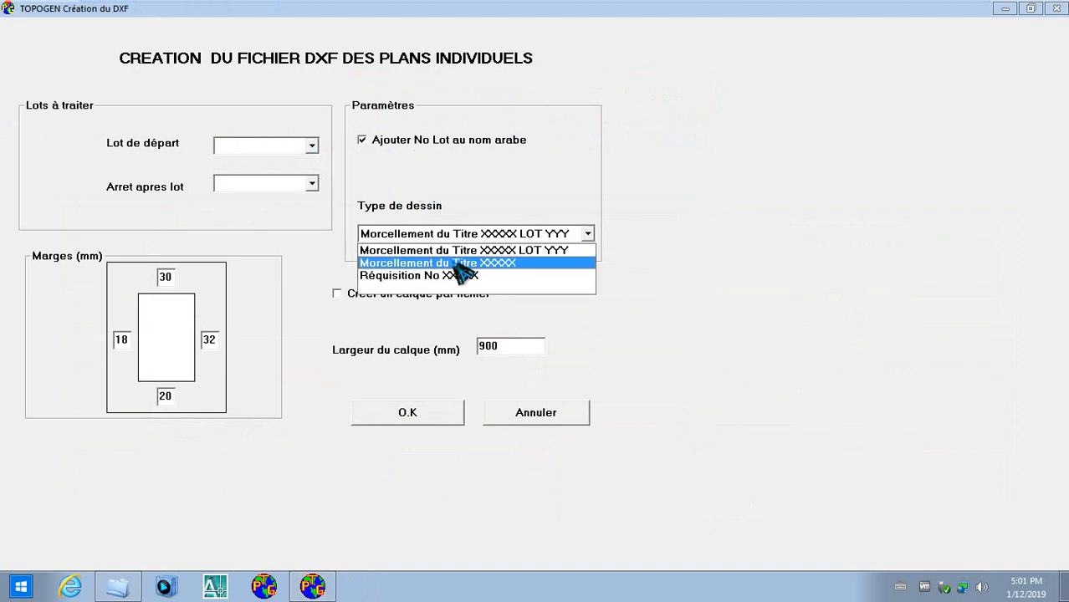
left_click(458, 264)
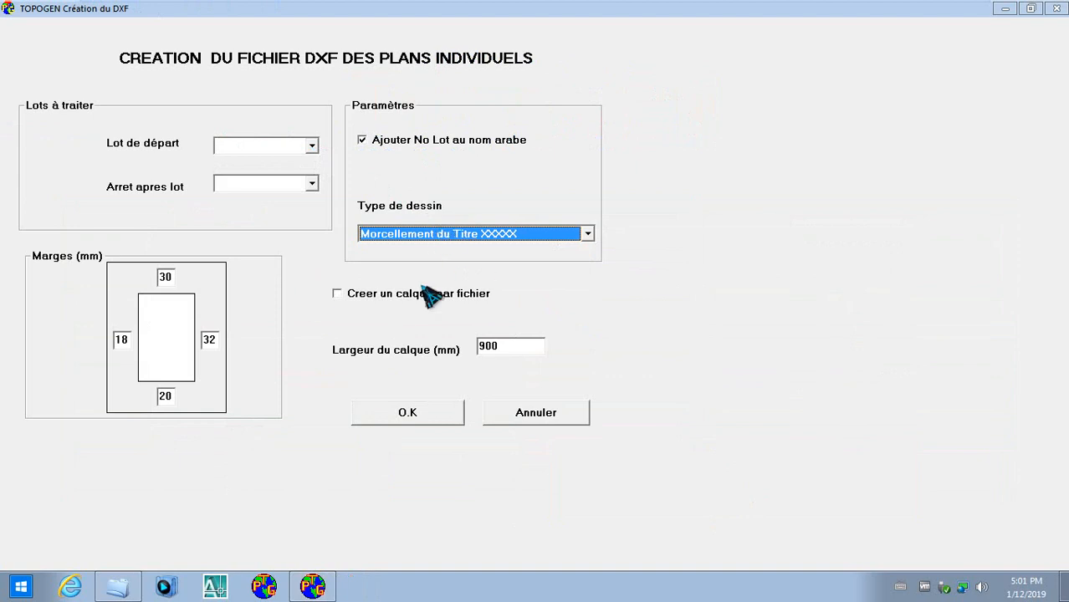
left_click(364, 298)
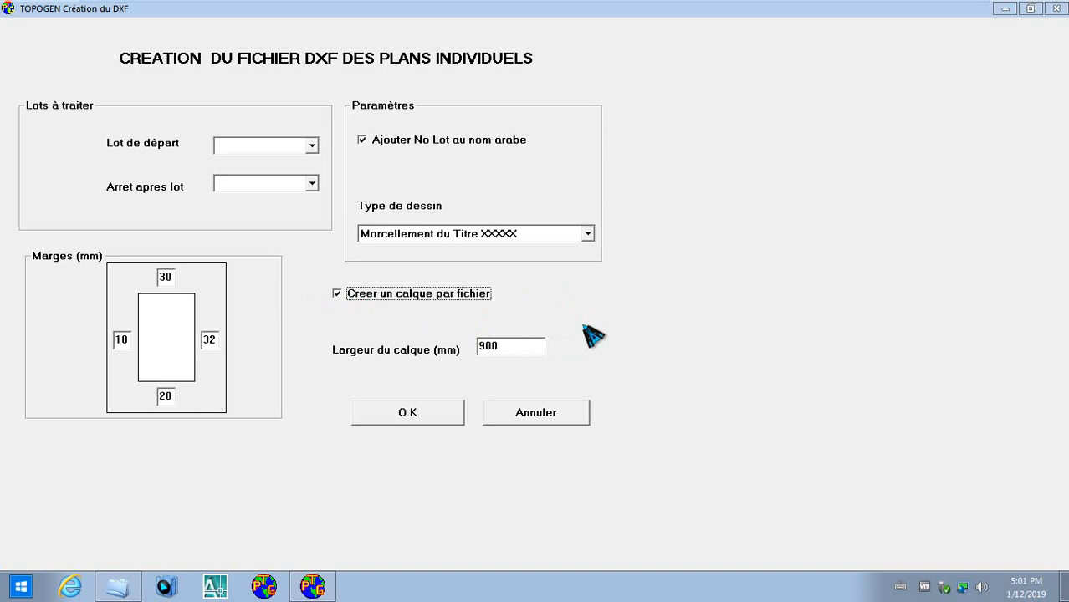
left_click(436, 410)
left_click(609, 343)
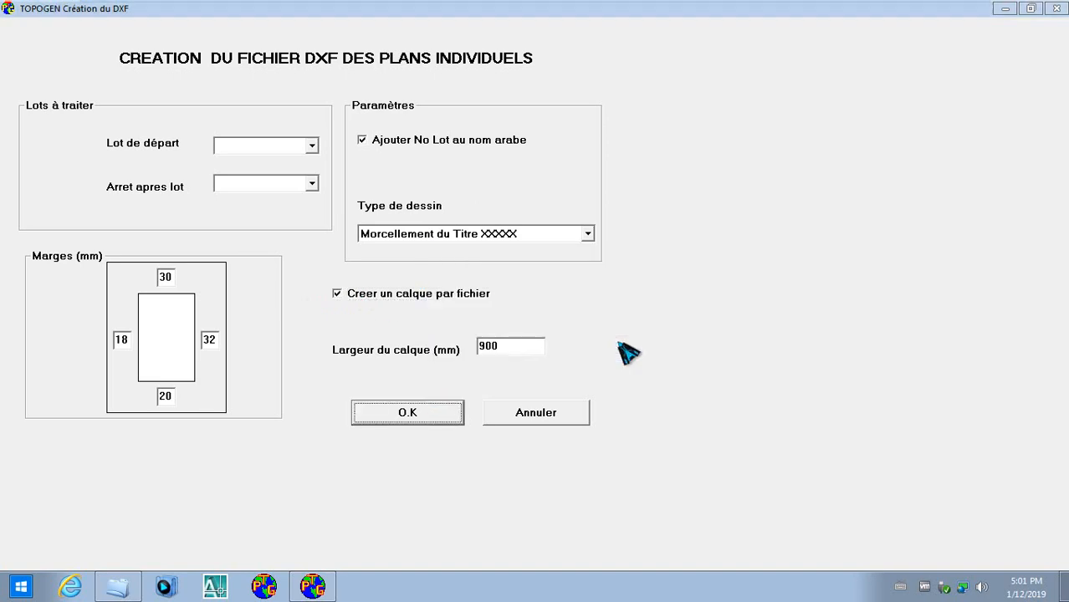
Check the choices for the starting lot (Lot de départ) and leave the DXF creation form
left_click(311, 146)
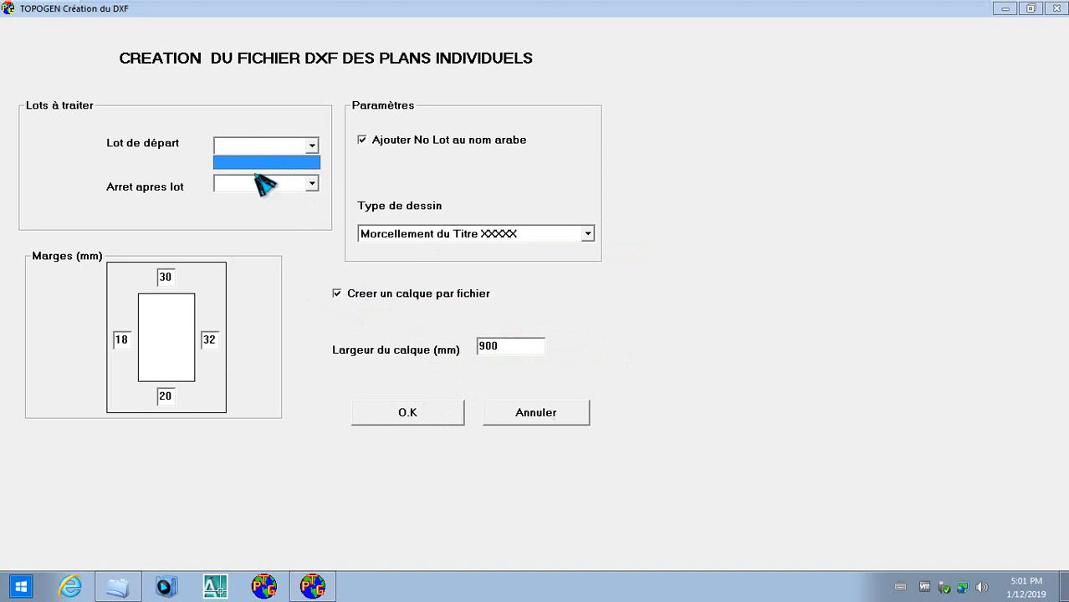
left_click(539, 418)
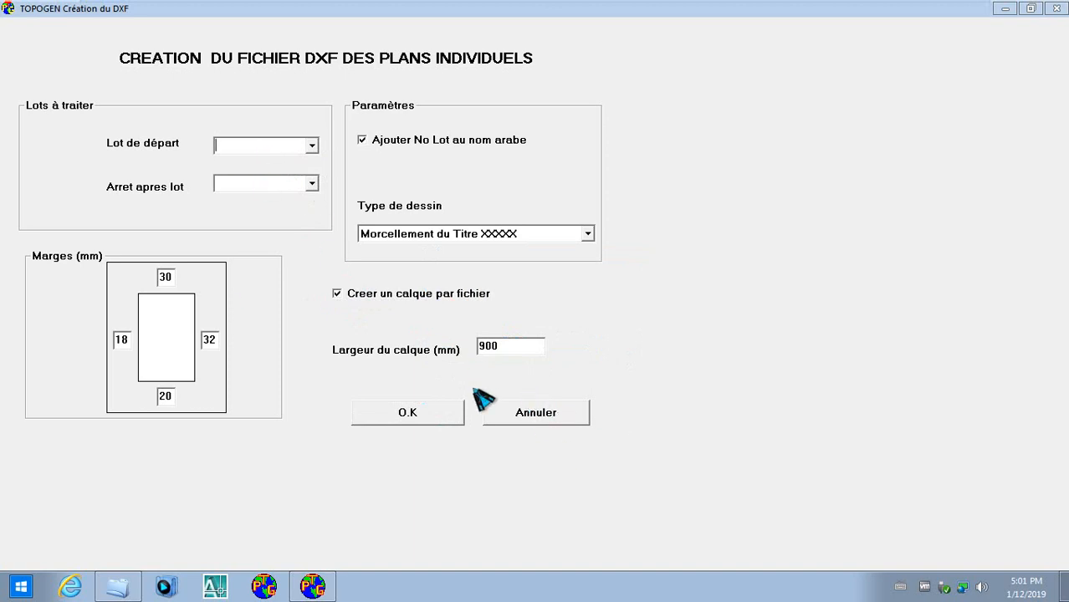
left_click(546, 426)
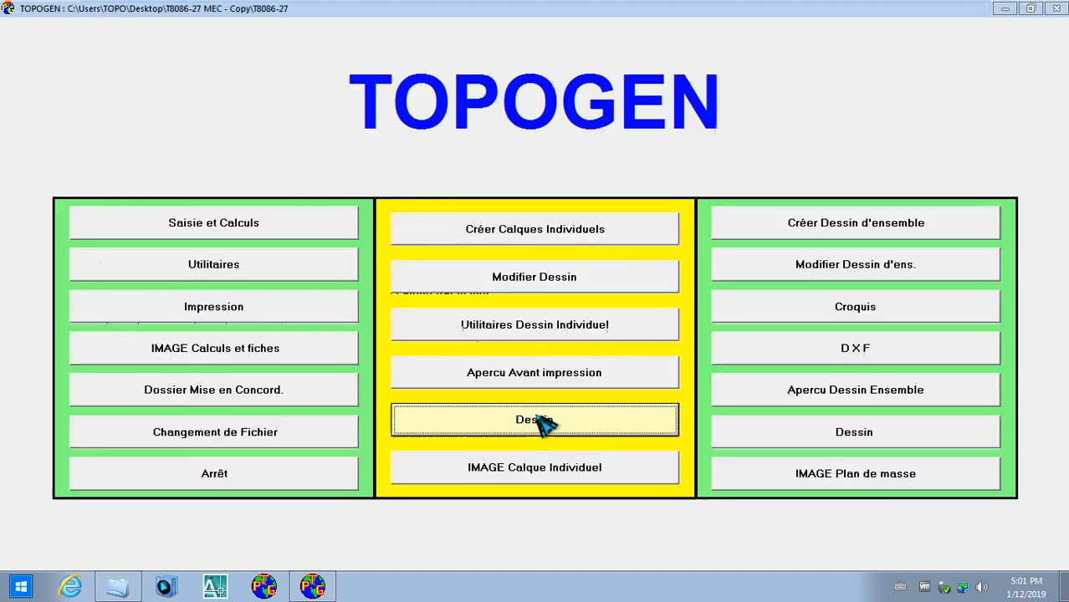
left_click(548, 335)
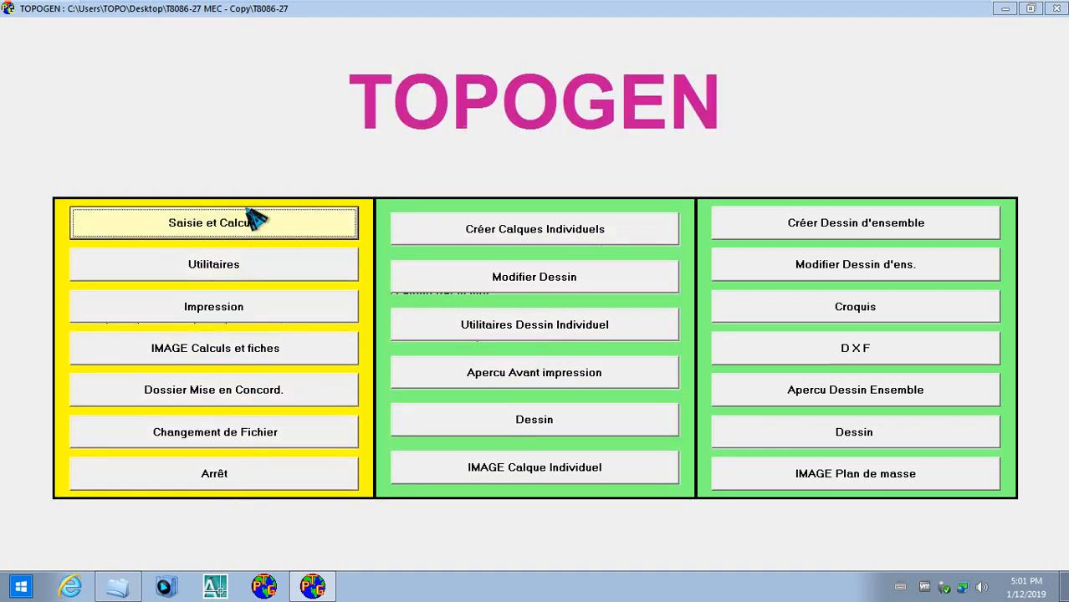
left_click(245, 238)
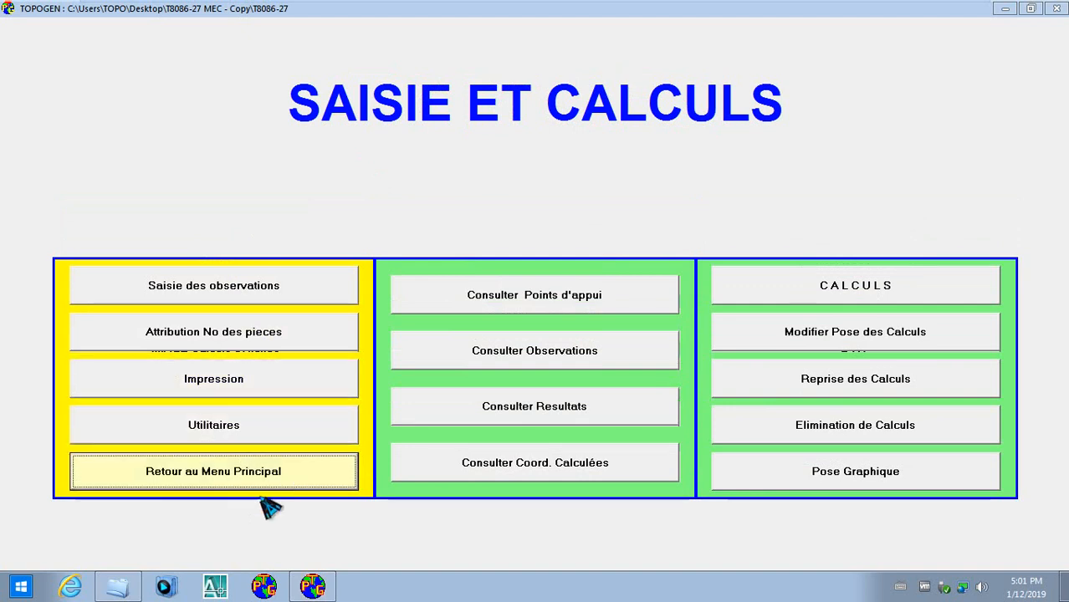
left_click(236, 474)
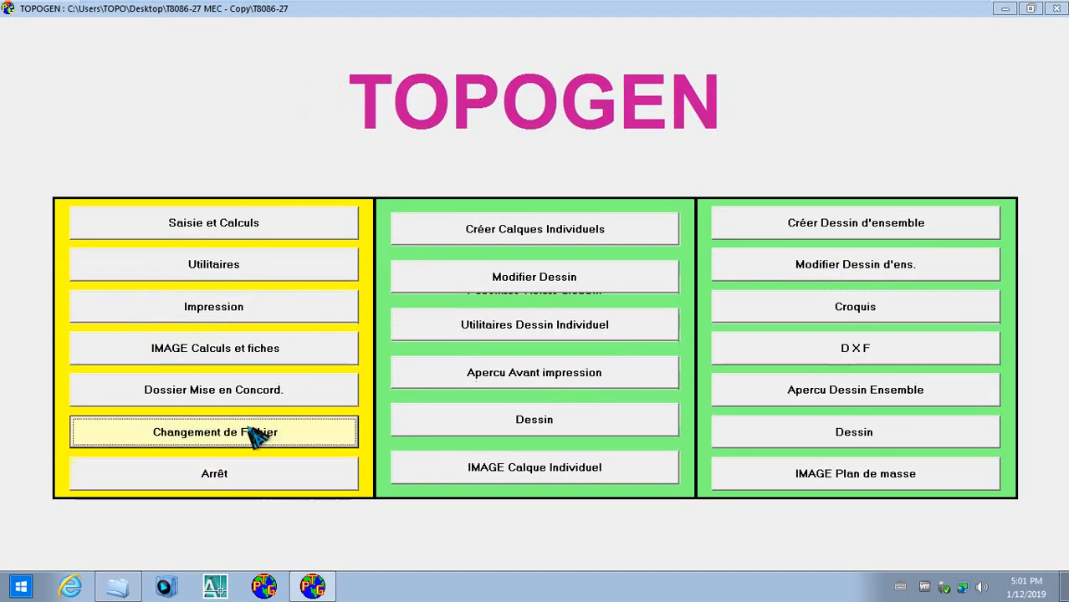
Open the marker renumbering utility (Changement No des Bornes) and renumber B1 as B291 and B2 as B294
left_click(245, 276)
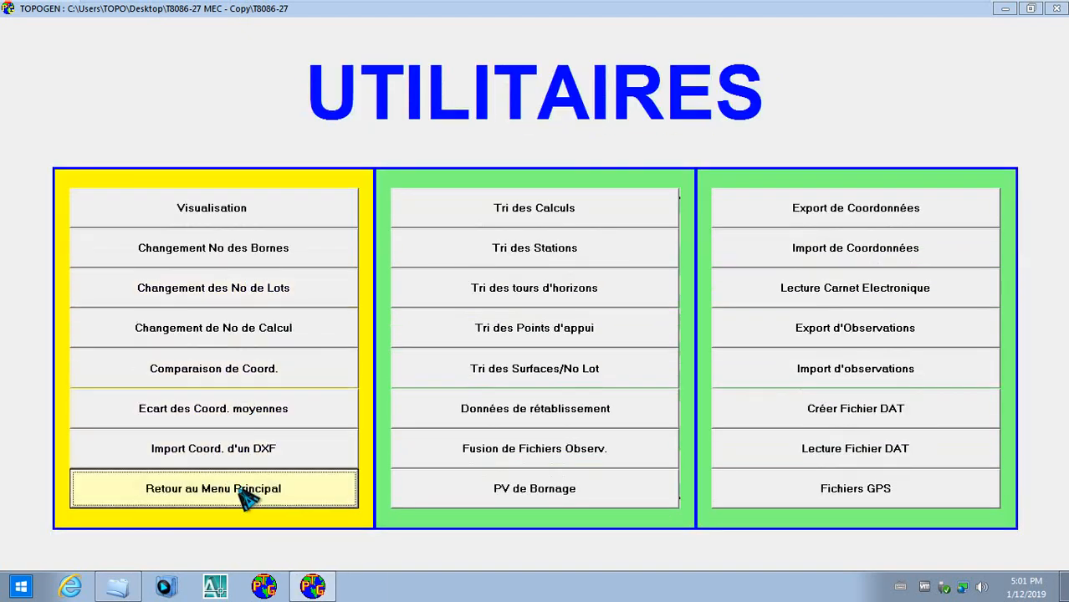
left_click(281, 254)
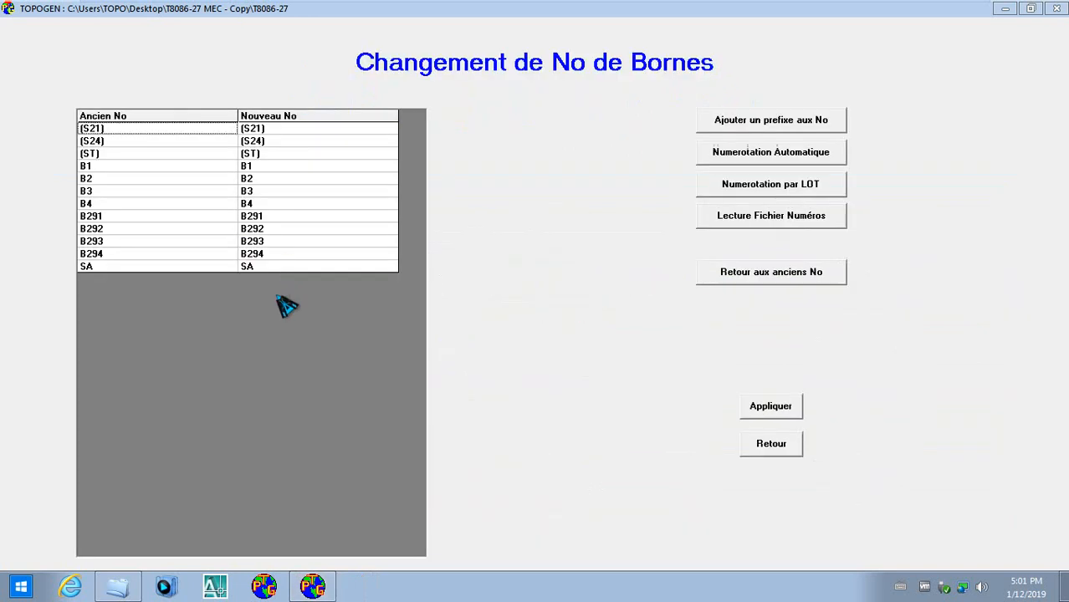
left_click(283, 166)
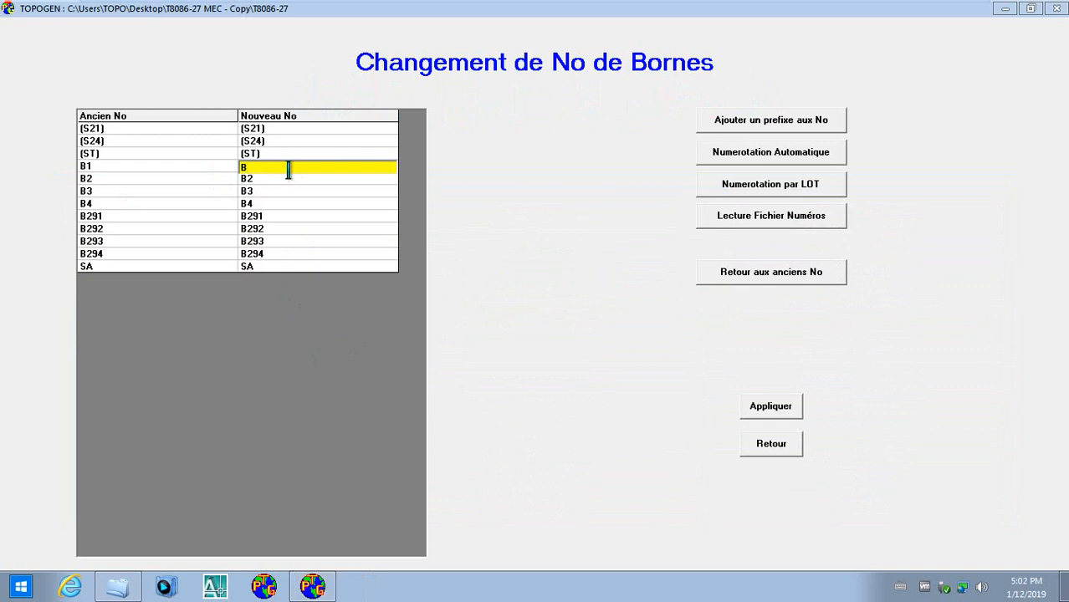
type("291")
left_click(280, 179)
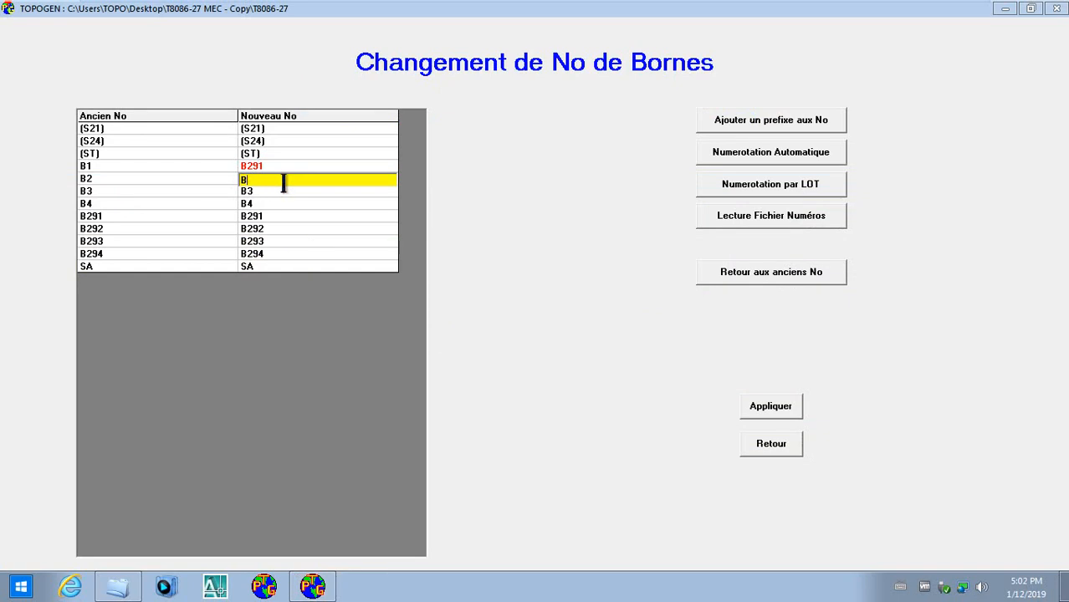
type("94")
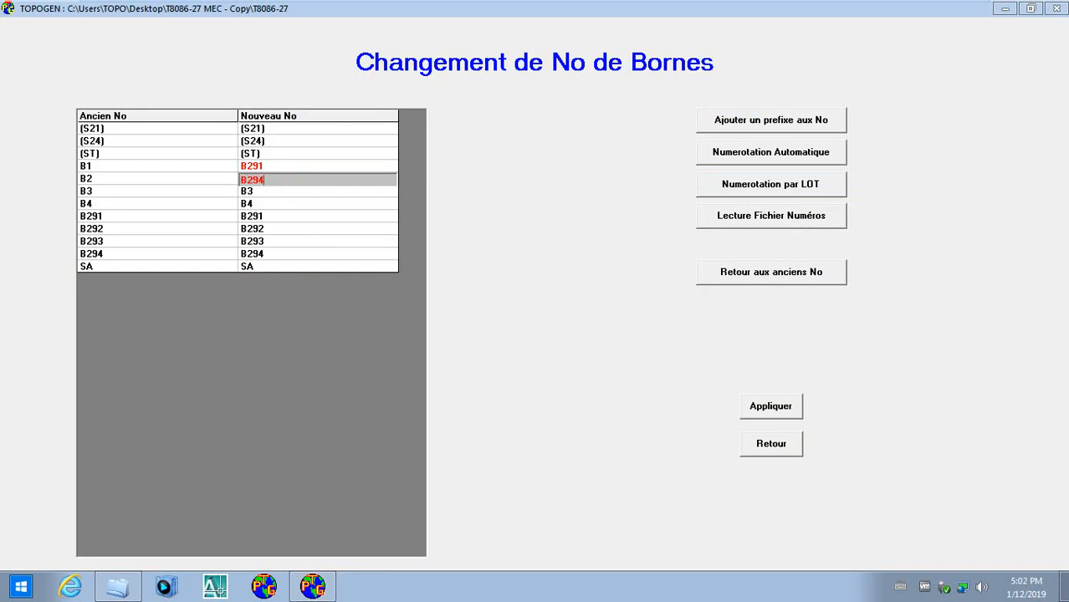
Renumber marker B3 as B293 and B4 as B292, and apply the new marker numbers
left_click(292, 191)
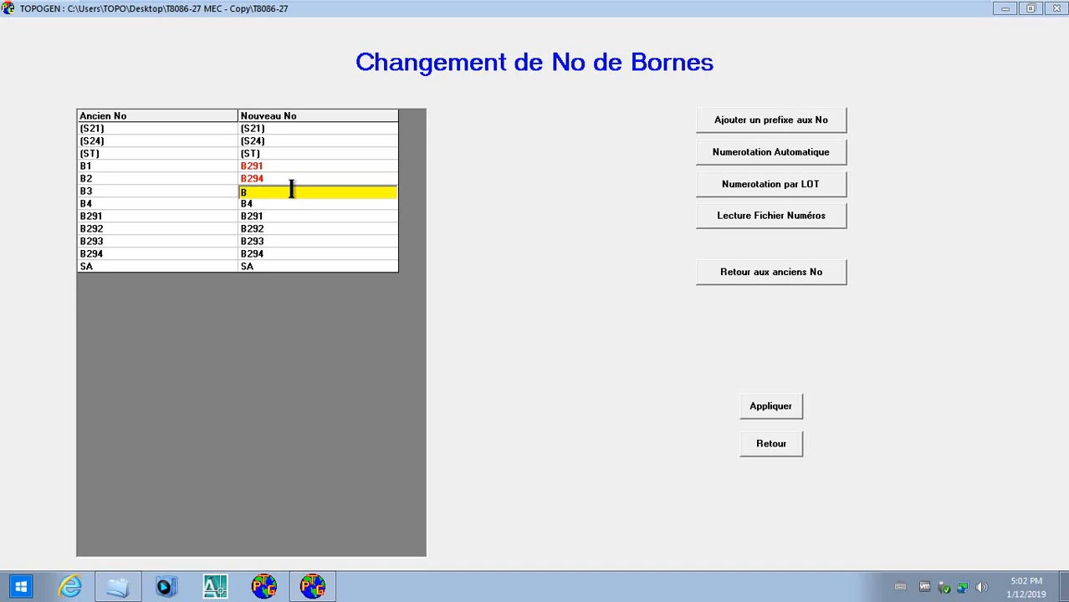
type("293")
key("Return")
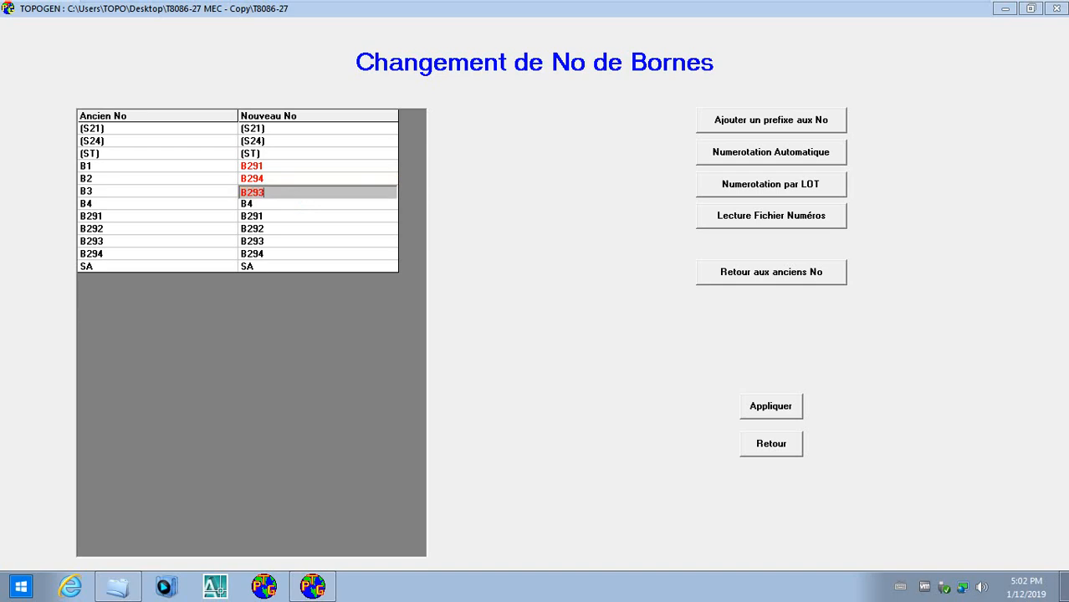
left_click(306, 205)
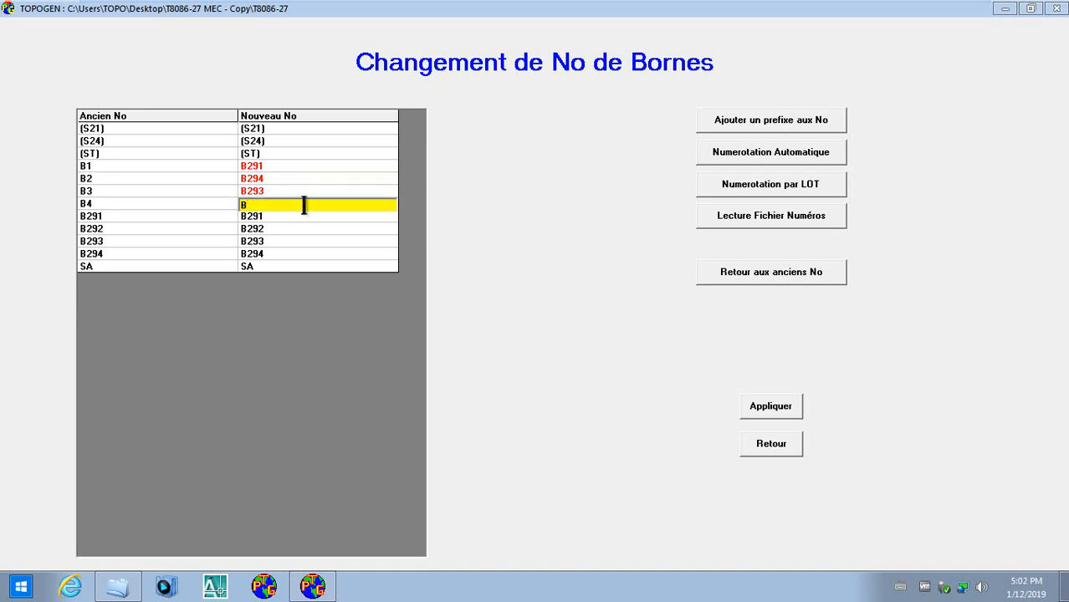
type("292")
key("Return")
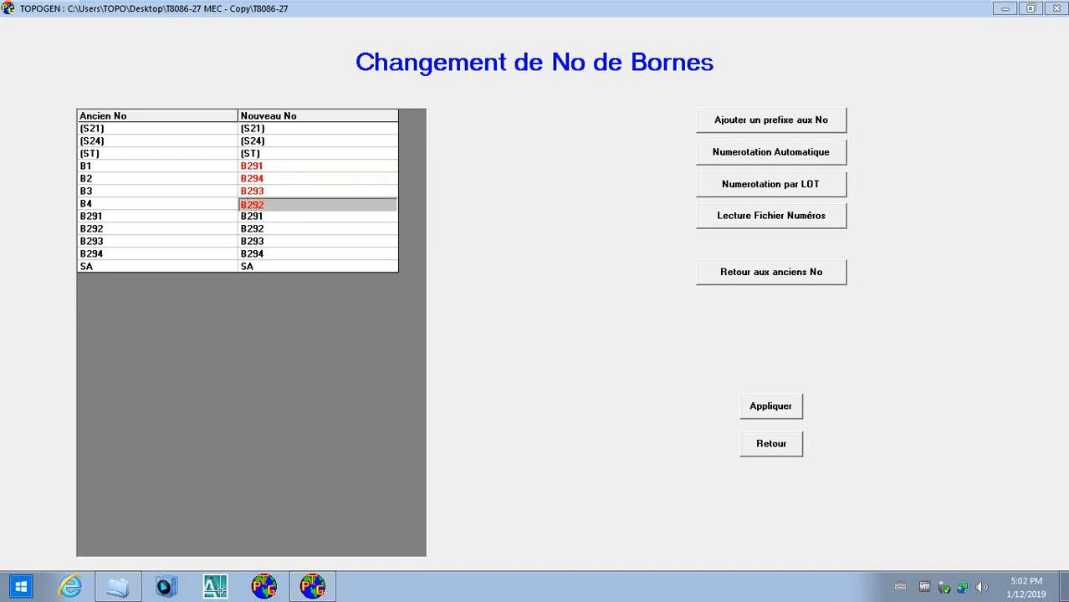
left_click(773, 406)
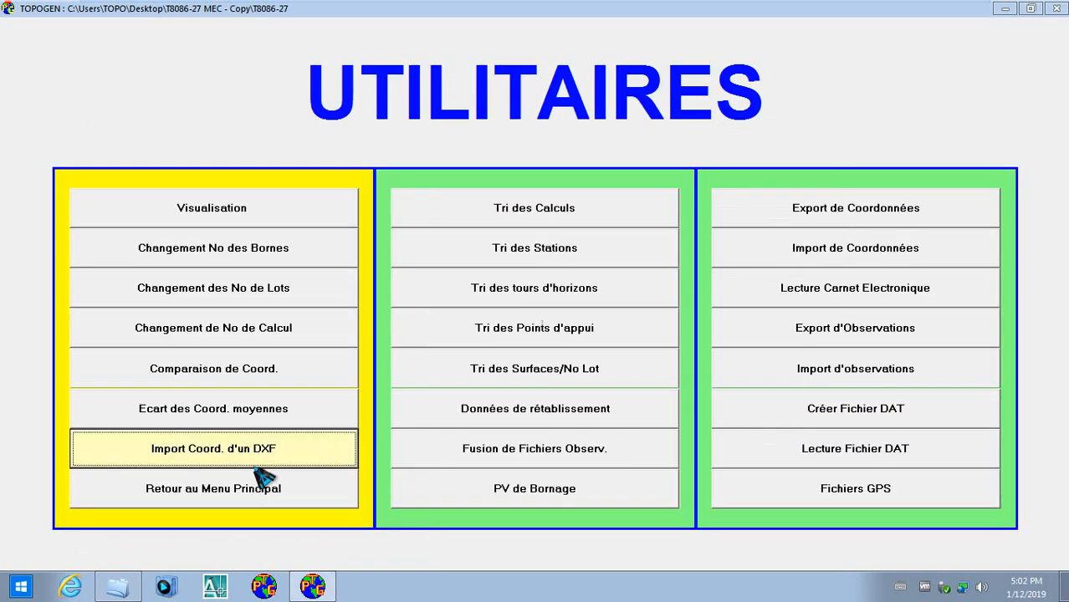
Create the M.E.C. drawing in the Mise en Concordance section, overwriting the existing drawing file
left_click(236, 494)
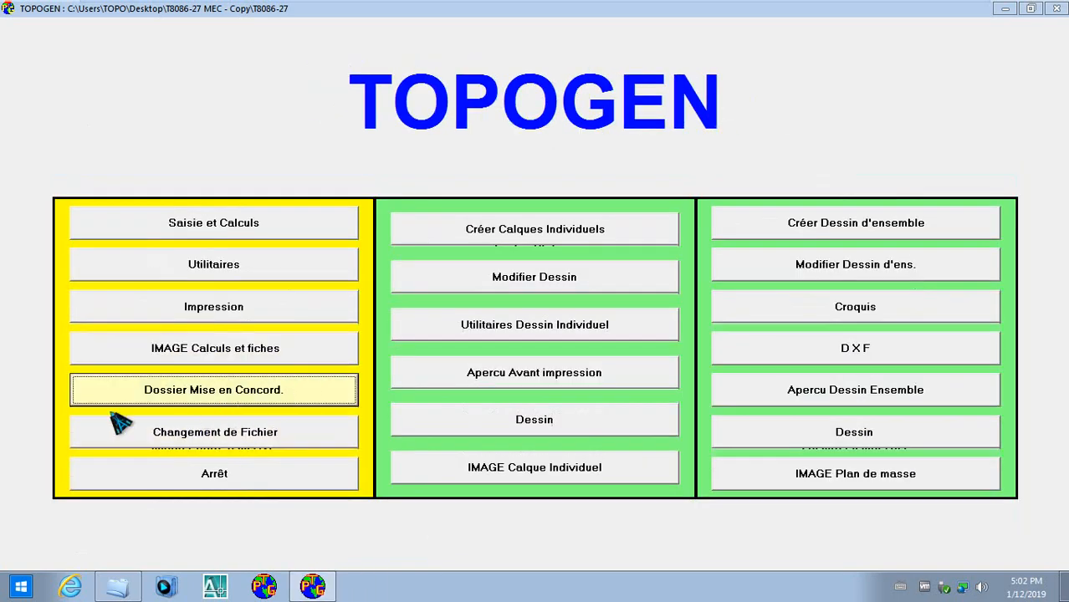
left_click(318, 395)
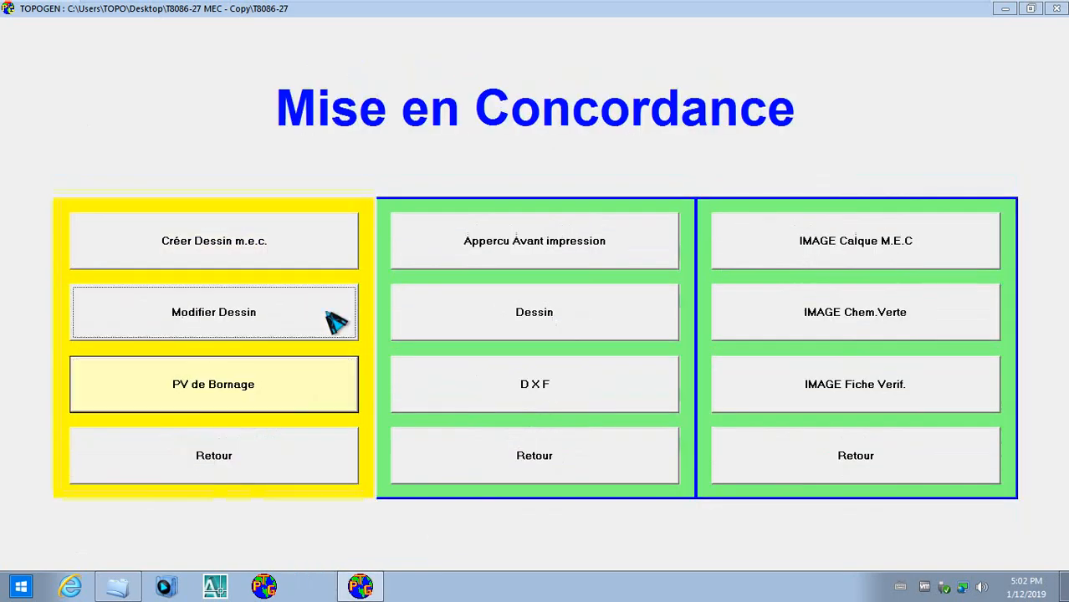
left_click(241, 249)
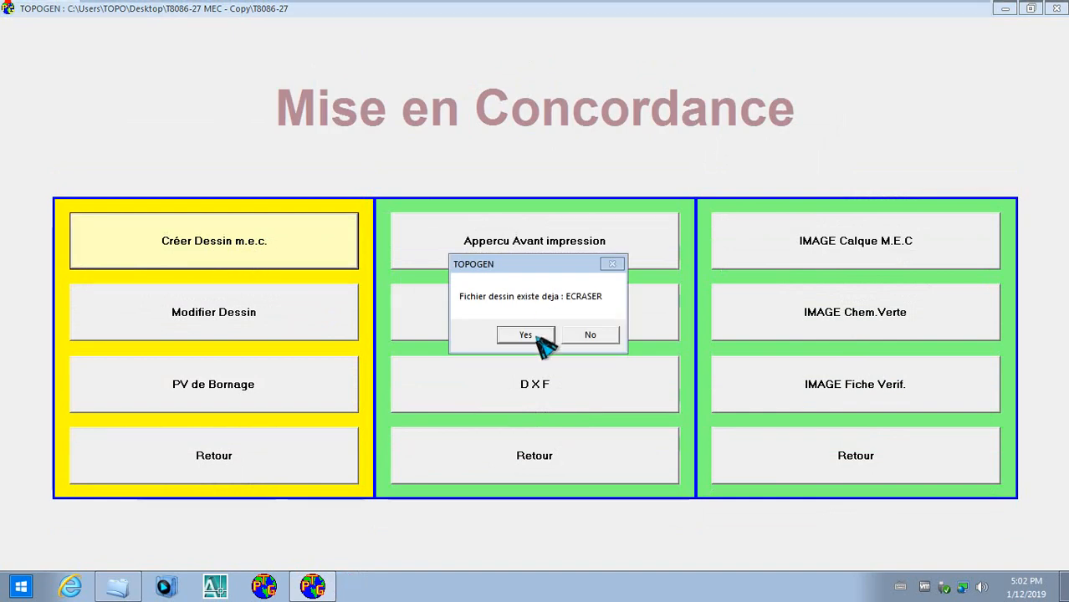
left_click(532, 337)
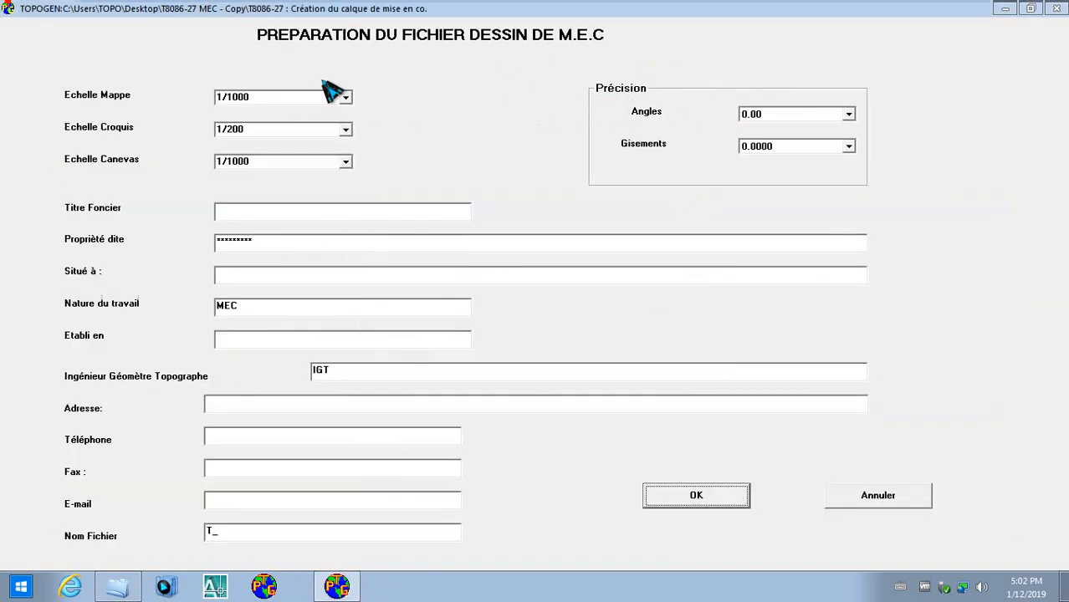
Set both the map scale (Echelle Mappe) and the canvas scale (Echelle Canevas) to 1/500
left_click(346, 98)
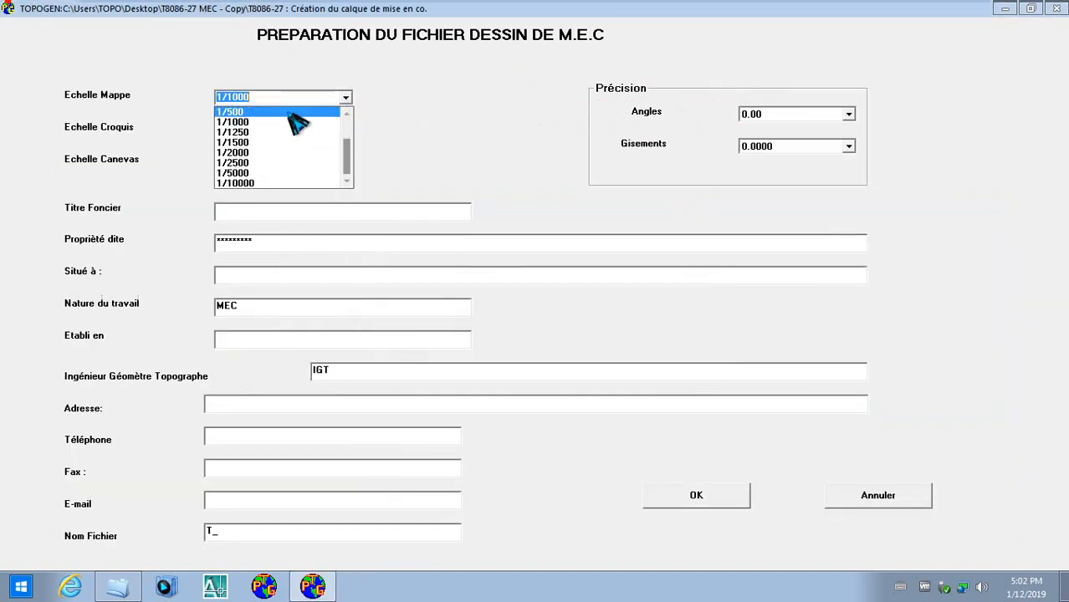
left_click(289, 112)
left_click(344, 164)
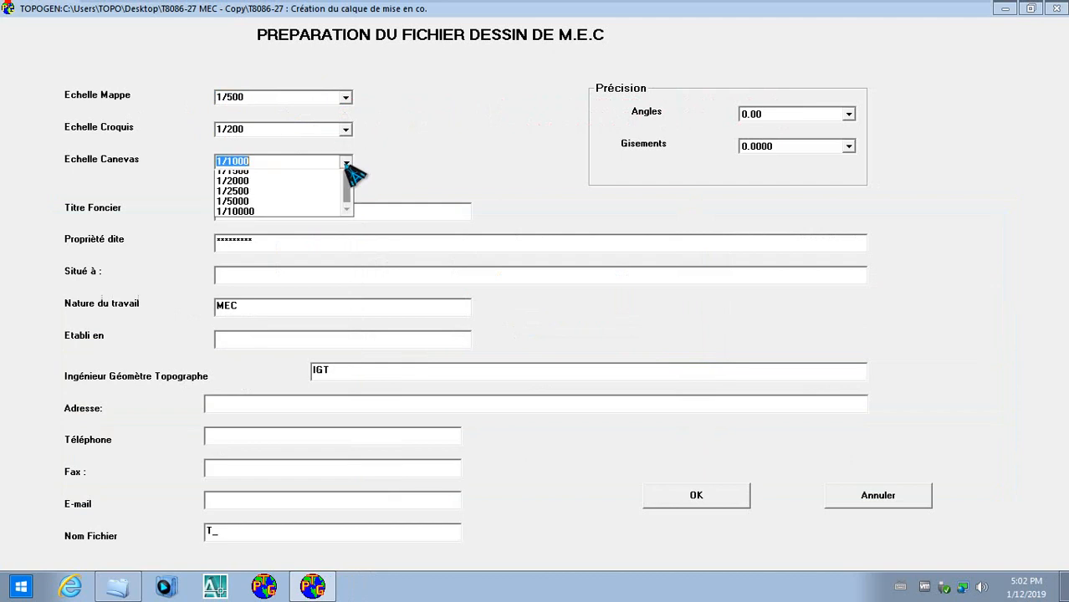
left_click(294, 176)
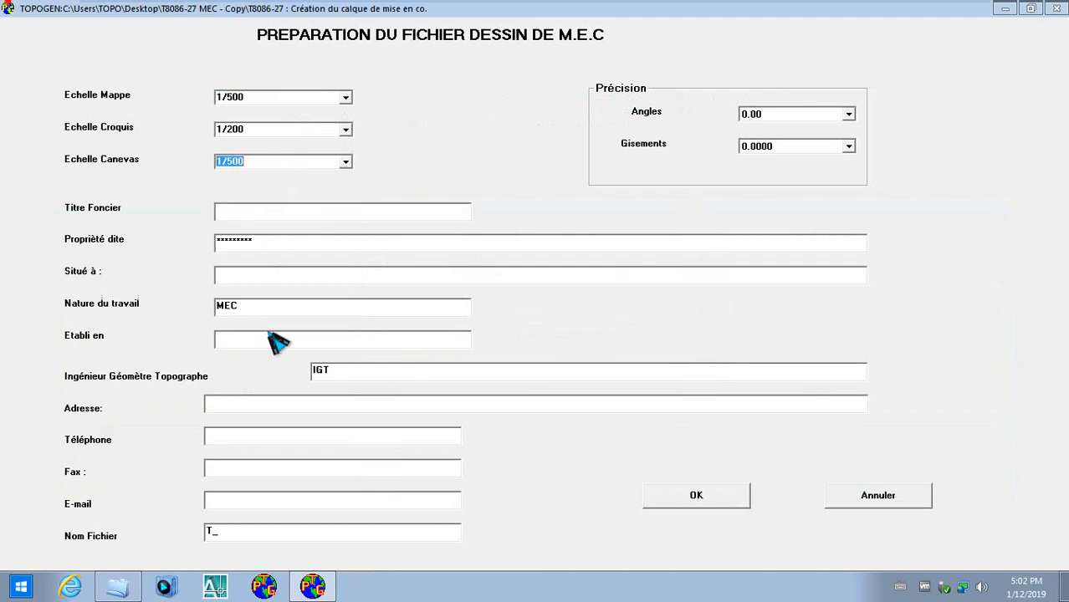